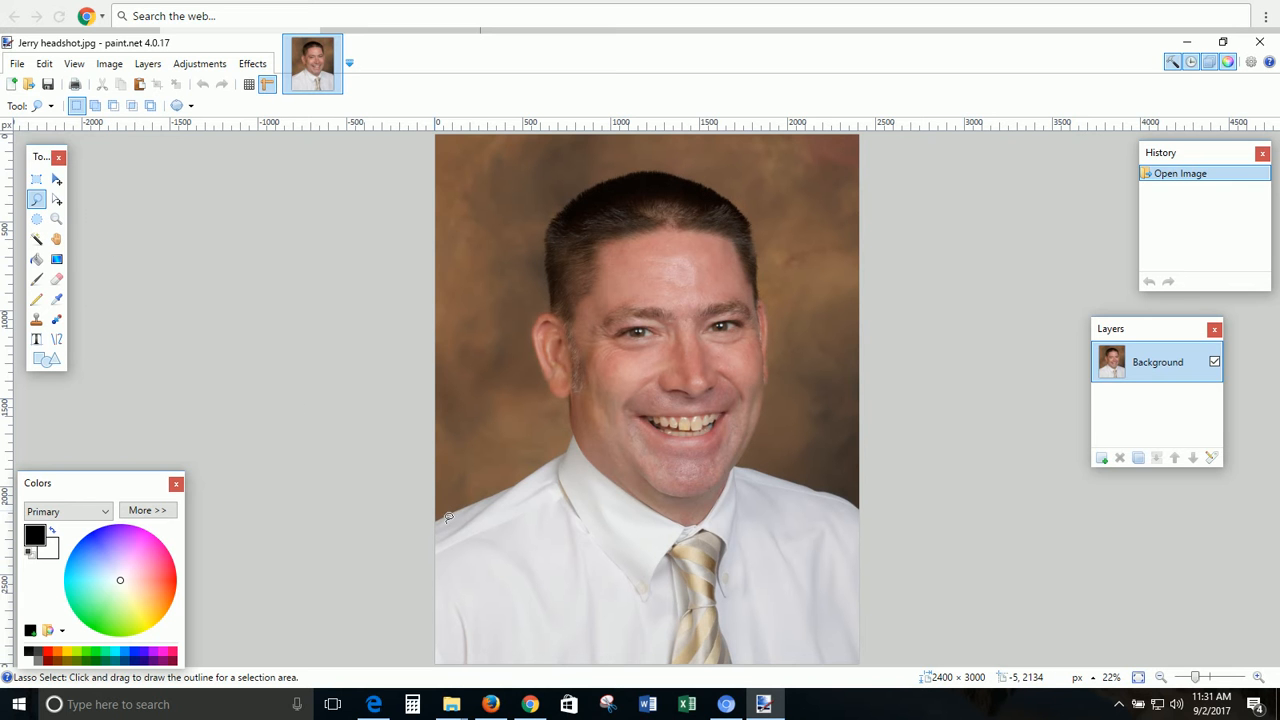
Lasso the outer backdrop loosely around the man's head and shoulders and erase the selected area
mouse_move(451, 518)
mouse_down()
mouse_move(572, 446)
mouse_move(529, 361)
mouse_move(551, 290)
mouse_move(553, 206)
mouse_move(587, 185)
mouse_move(670, 172)
mouse_move(740, 194)
mouse_move(778, 241)
mouse_move(794, 320)
mouse_move(779, 477)
mouse_move(862, 488)
mouse_move(912, 350)
mouse_move(885, 300)
mouse_move(869, 151)
mouse_move(847, 124)
mouse_move(332, 86)
mouse_up()
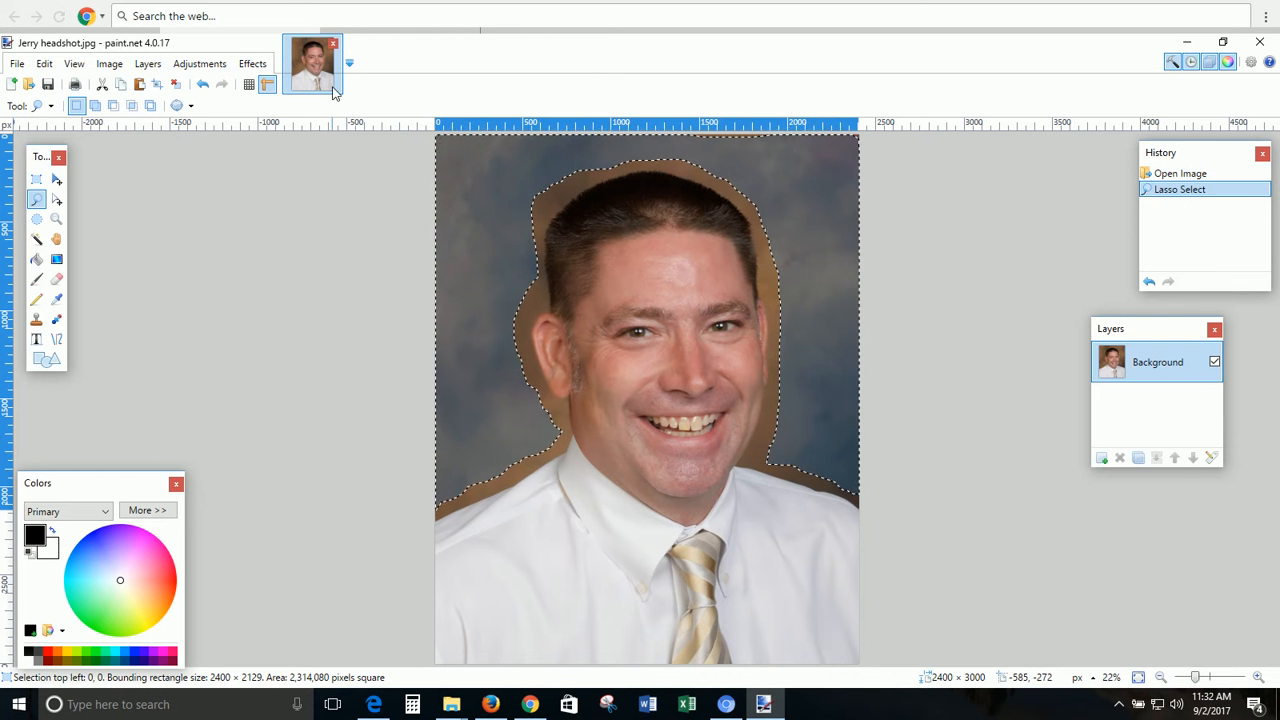
key(Delete)
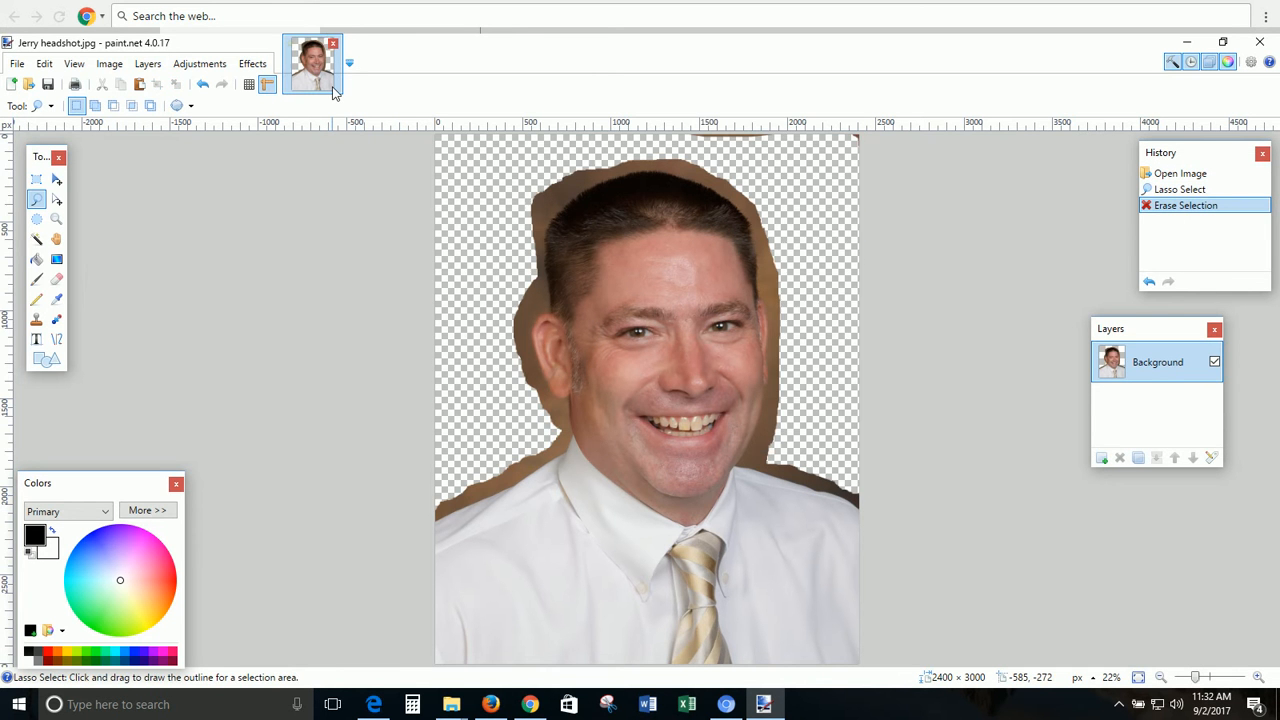
Select the brown backdrop above the shoulder on the image's left with the Magic Wand at 17% tolerance and erase it
click(1257, 679)
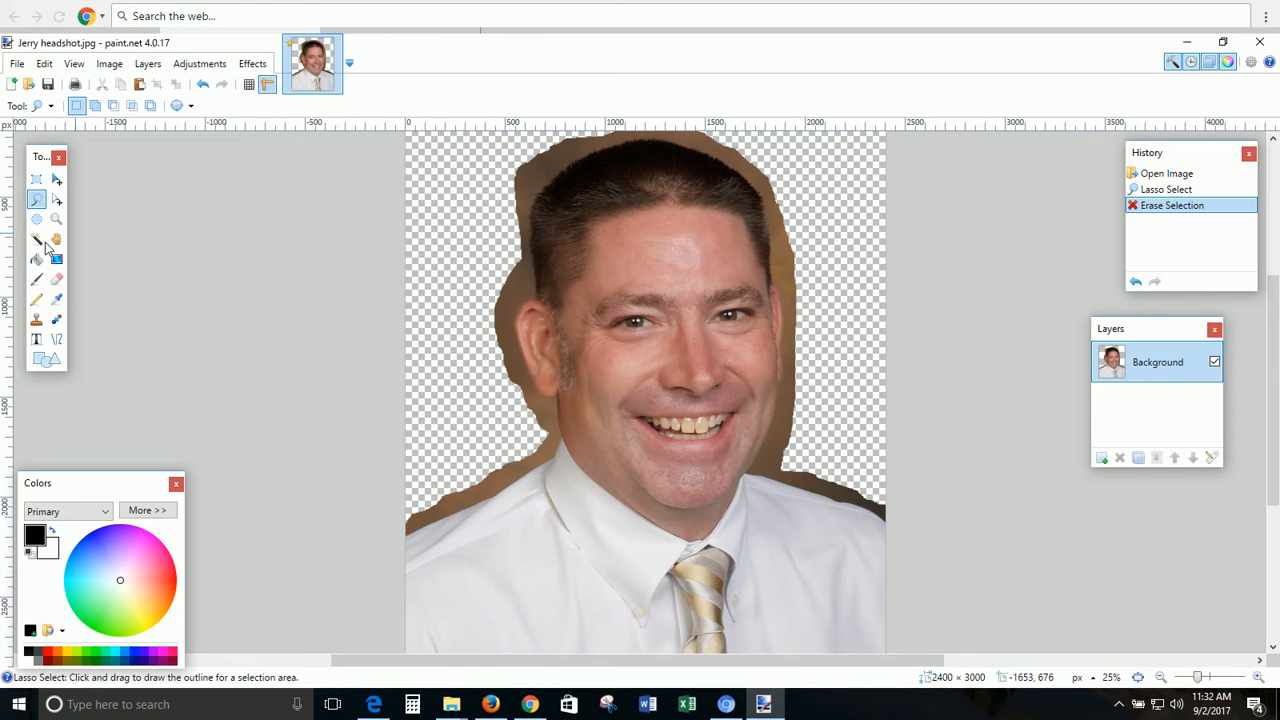
click(35, 240)
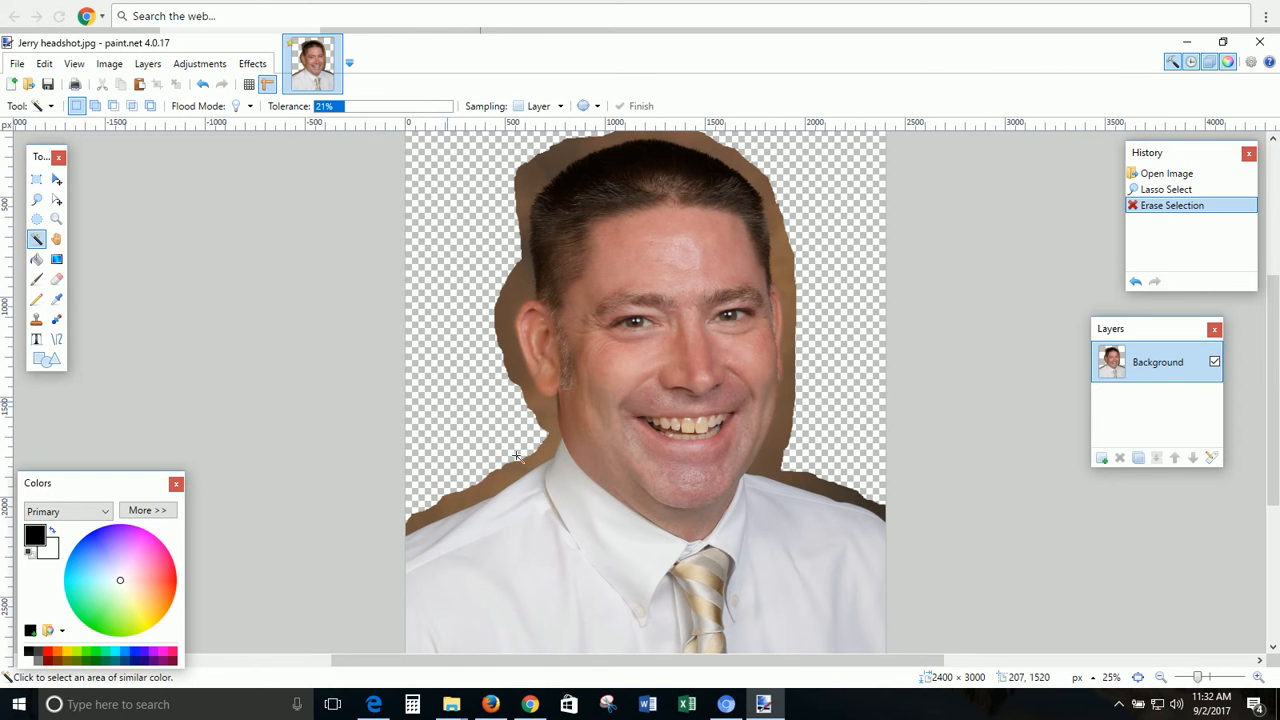
click(533, 483)
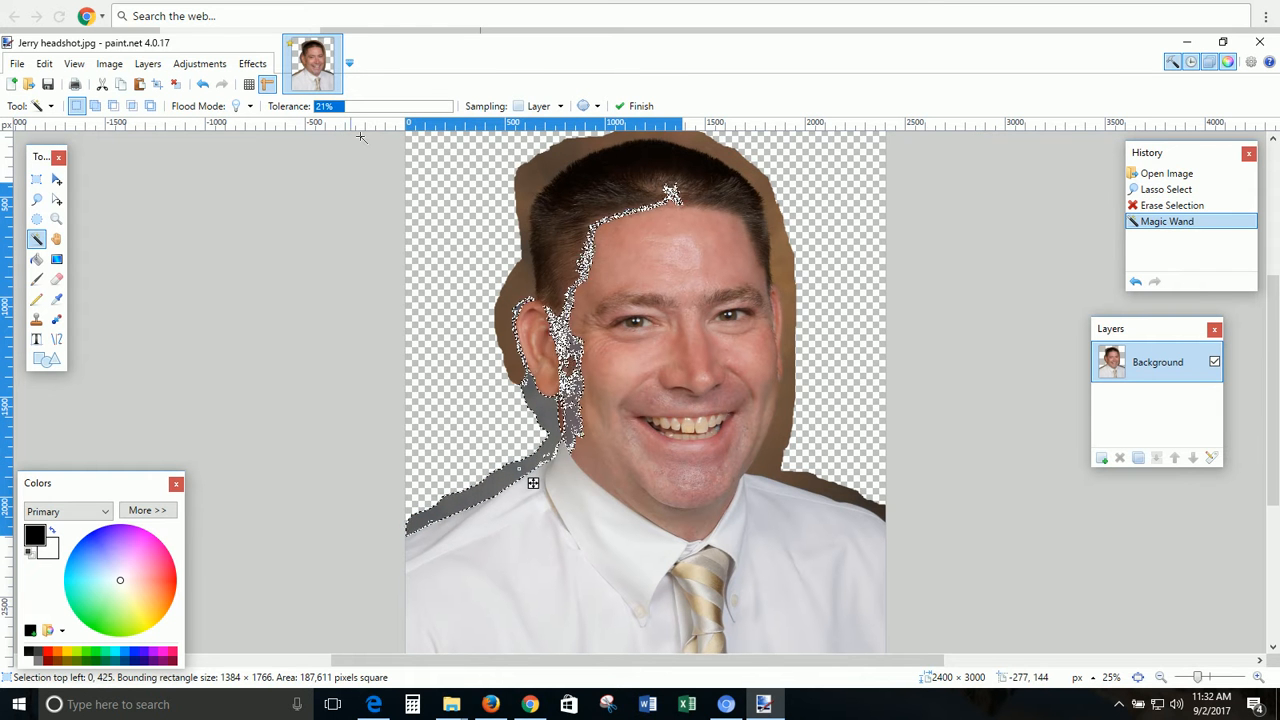
click(337, 107)
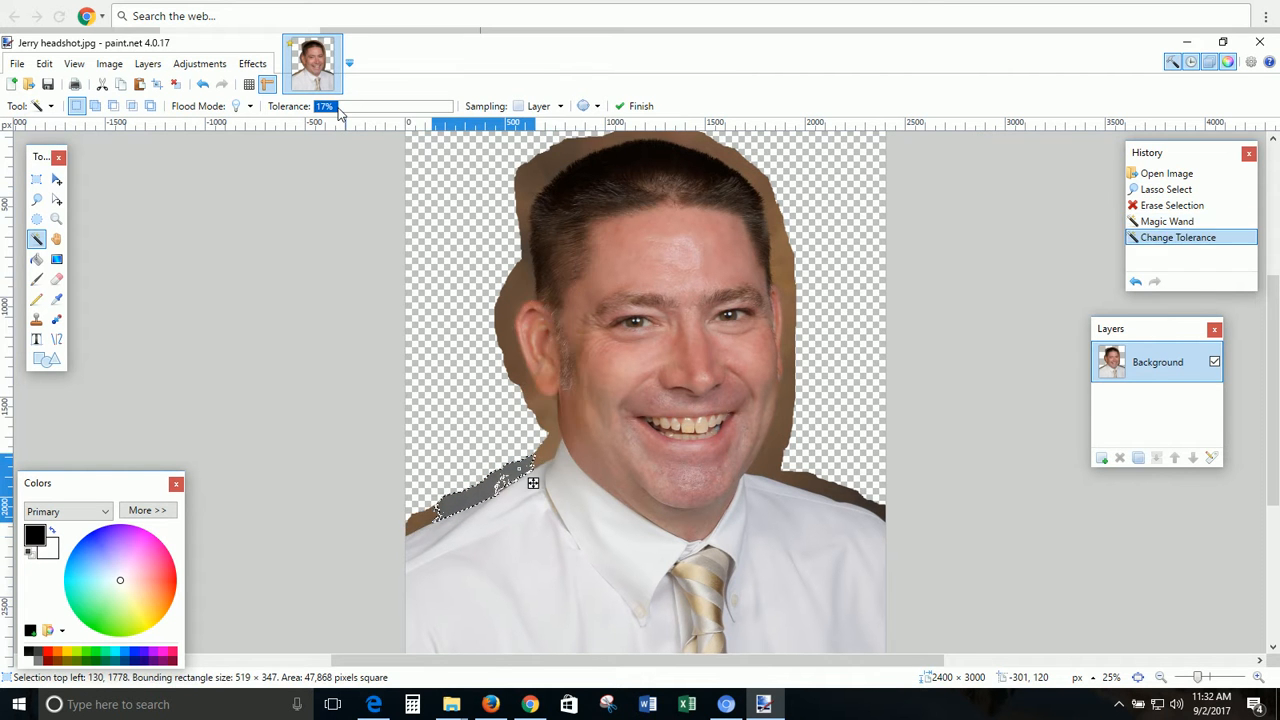
click(339, 108)
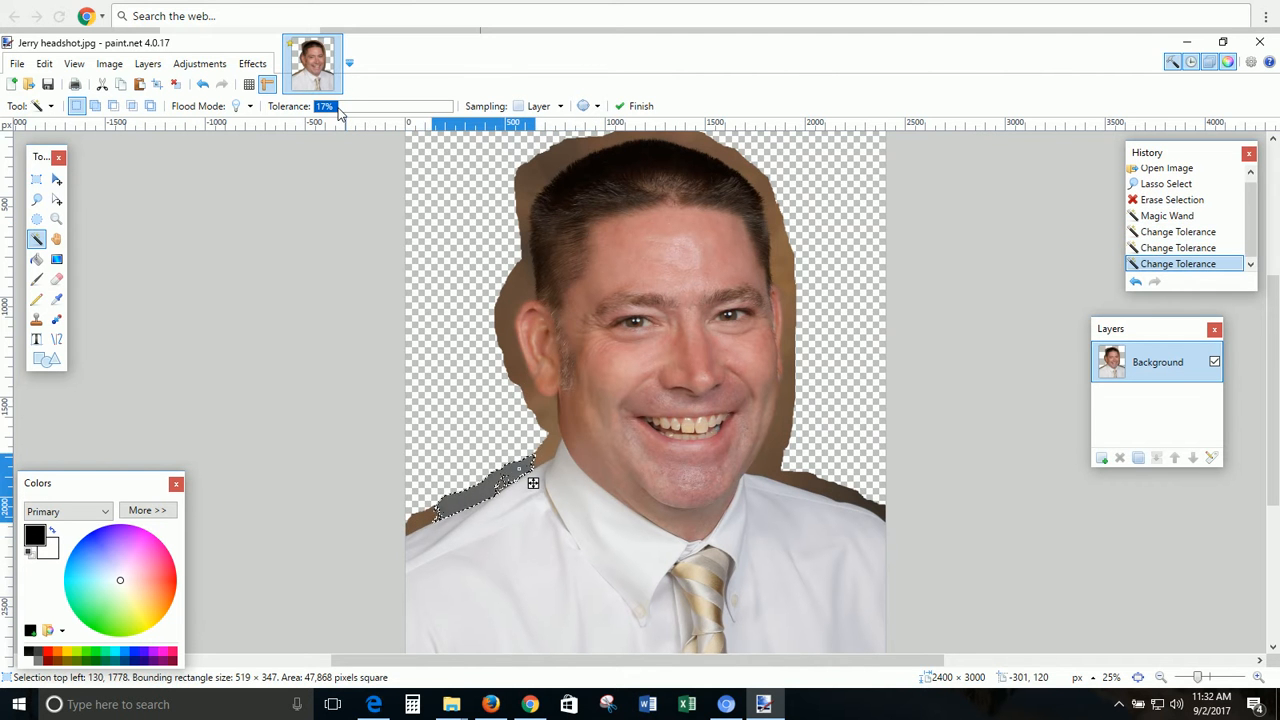
key(Delete)
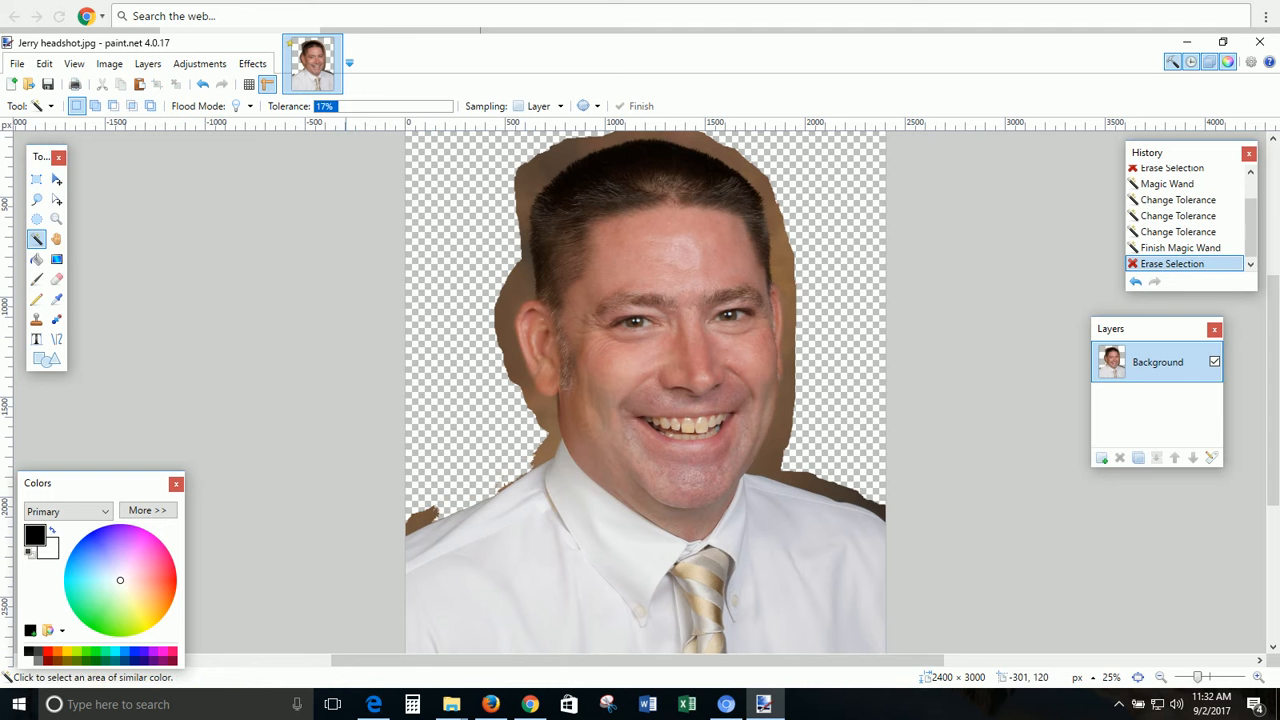
Magic-wand and erase the backdrop beside the ear on the image's left, plus the patch between that ear and the collar
click(520, 291)
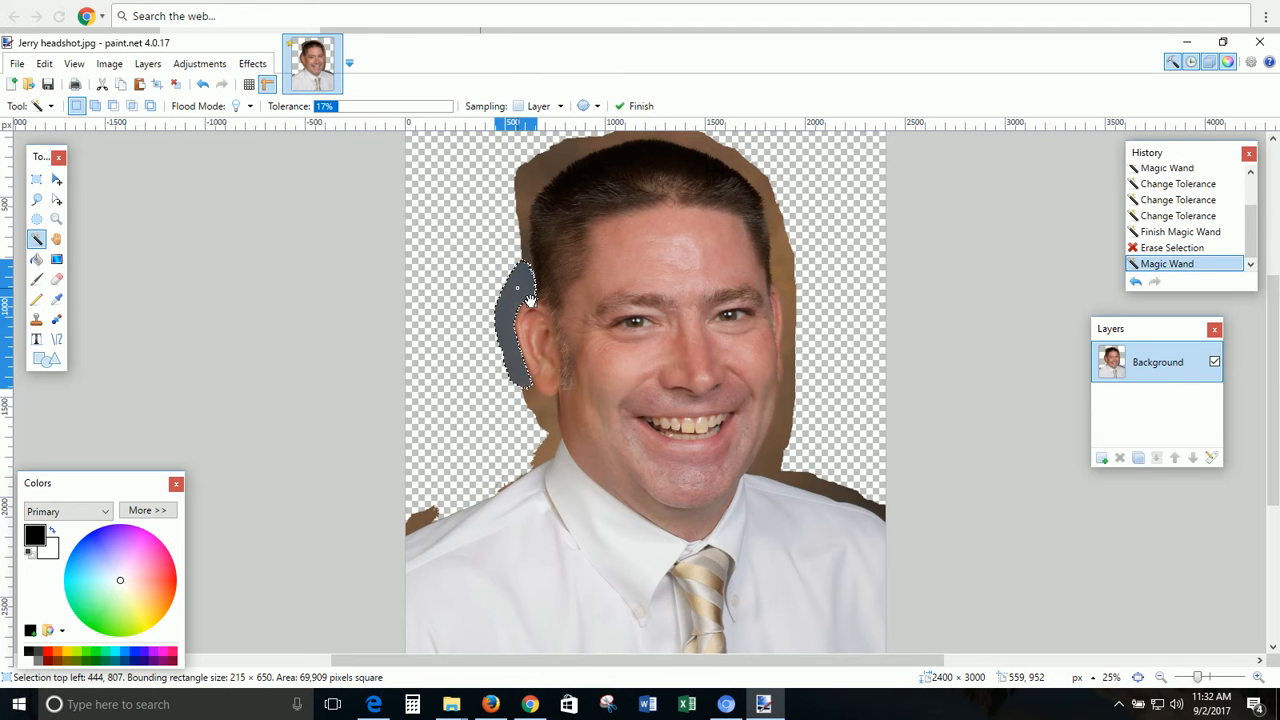
key(Delete)
click(537, 410)
key(Delete)
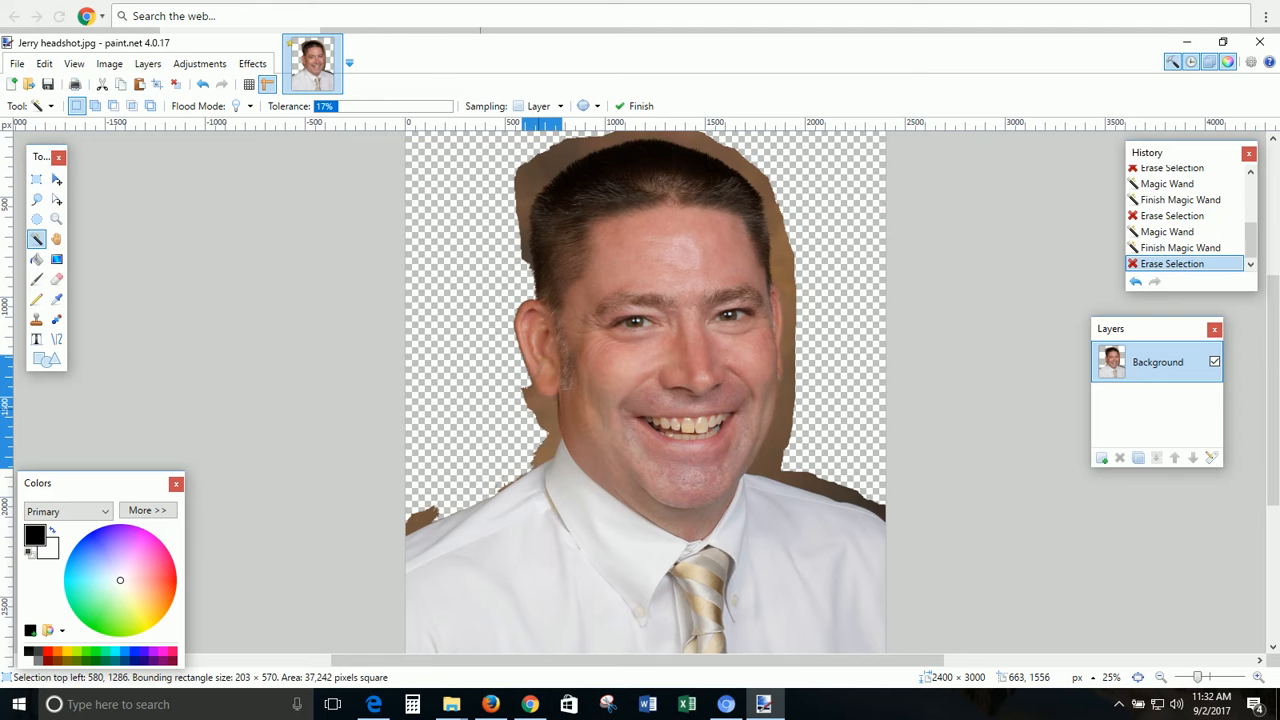
Magic-wand and erase the backdrop beside the jaw on the image's right, plus the strip above that shoulder
click(783, 463)
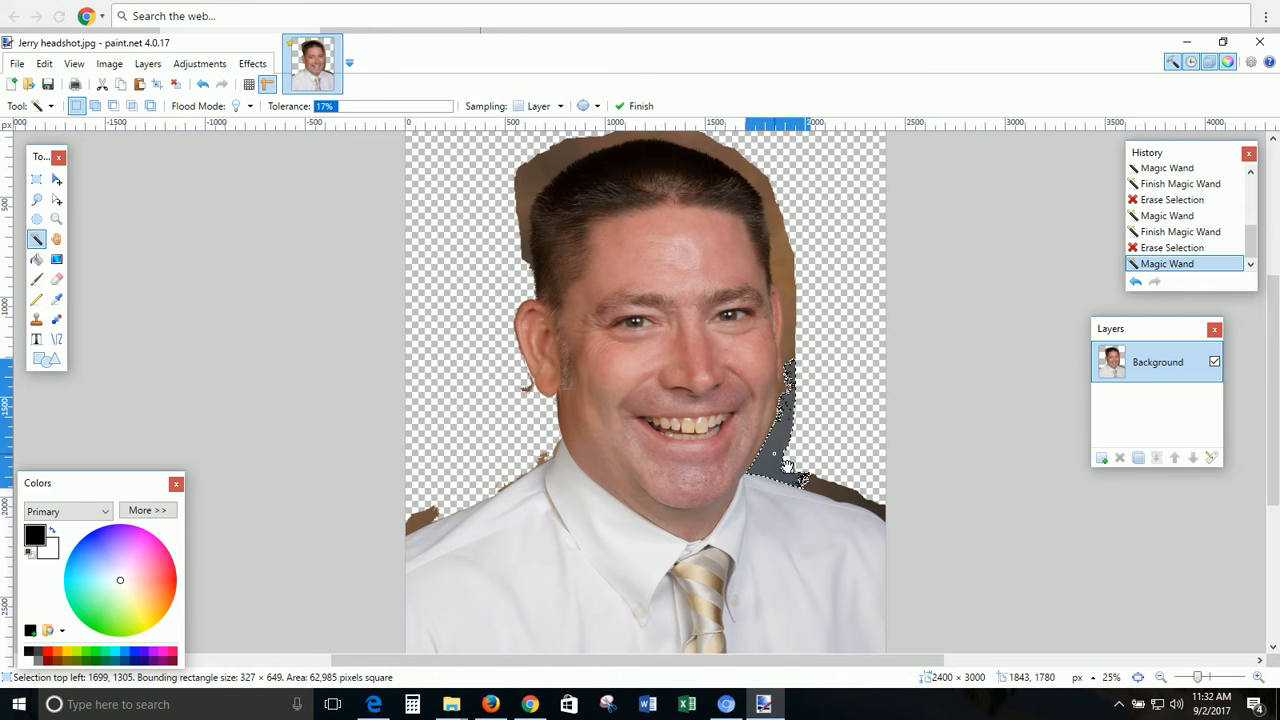
key(Delete)
click(843, 500)
key(Delete)
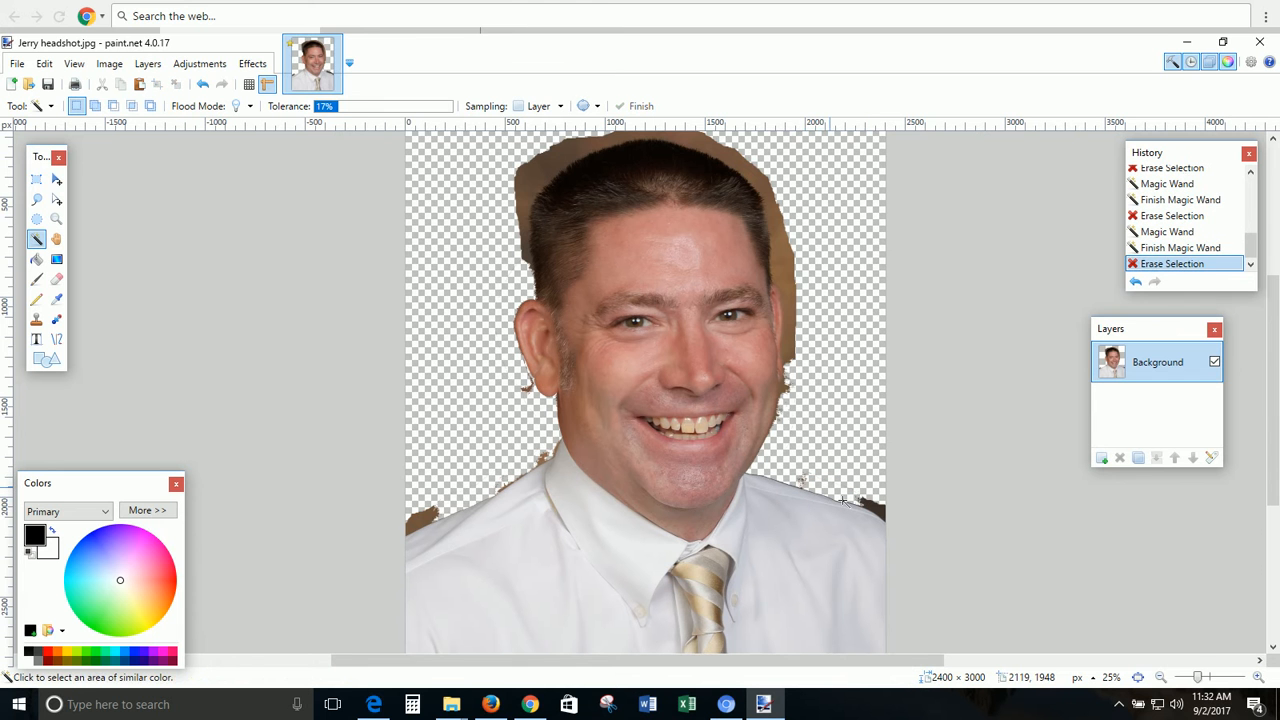
Select the backdrop strip beside the face on the image's right with the Magic Wand at 12% tolerance and erase it
click(795, 264)
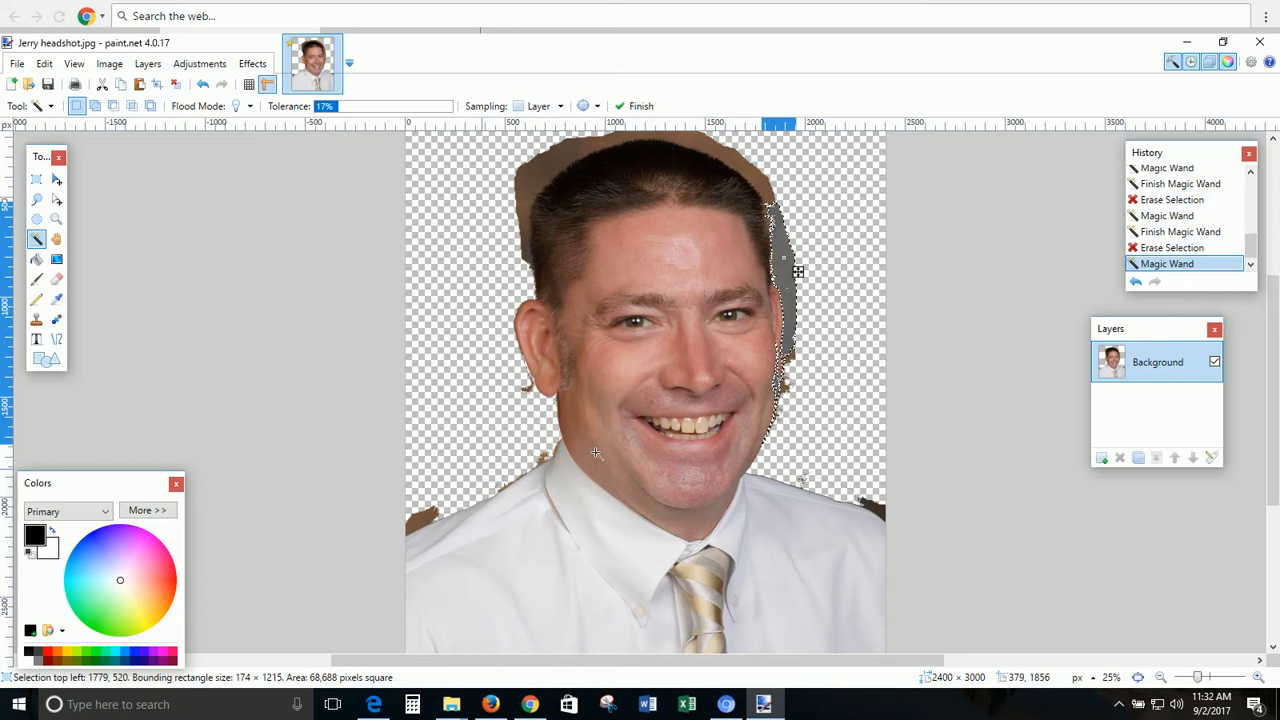
click(331, 107)
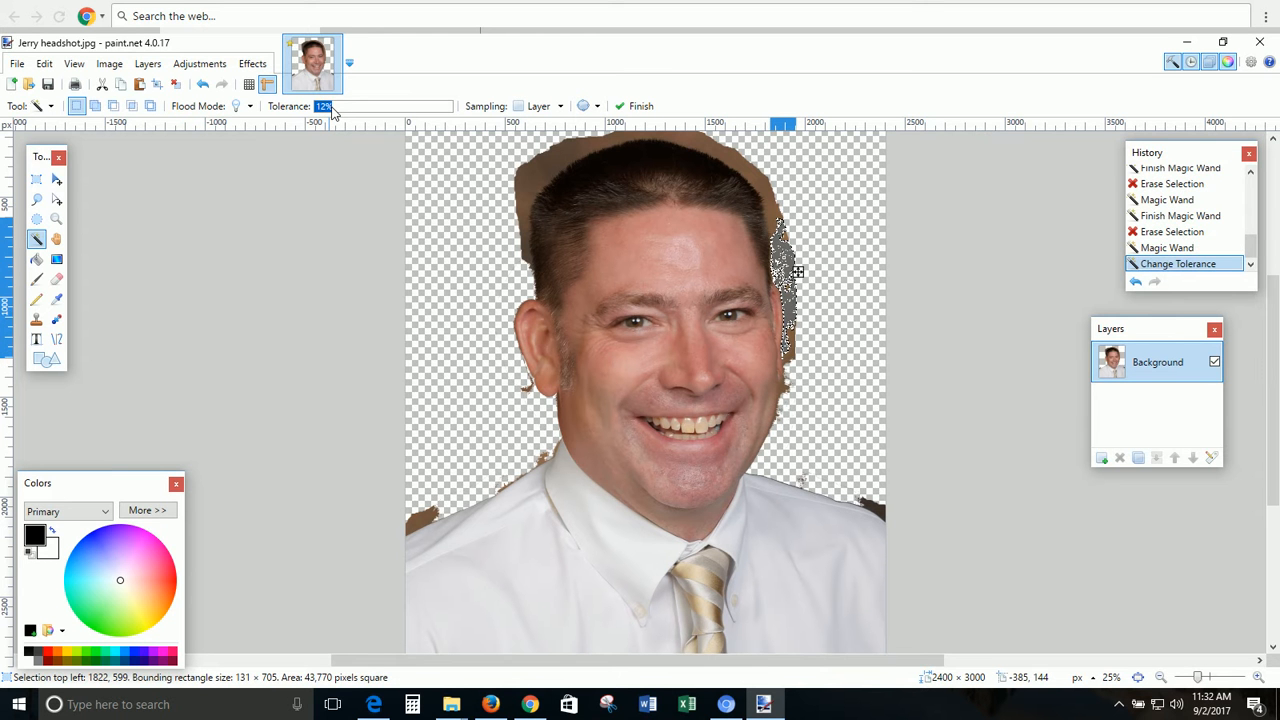
key(Delete)
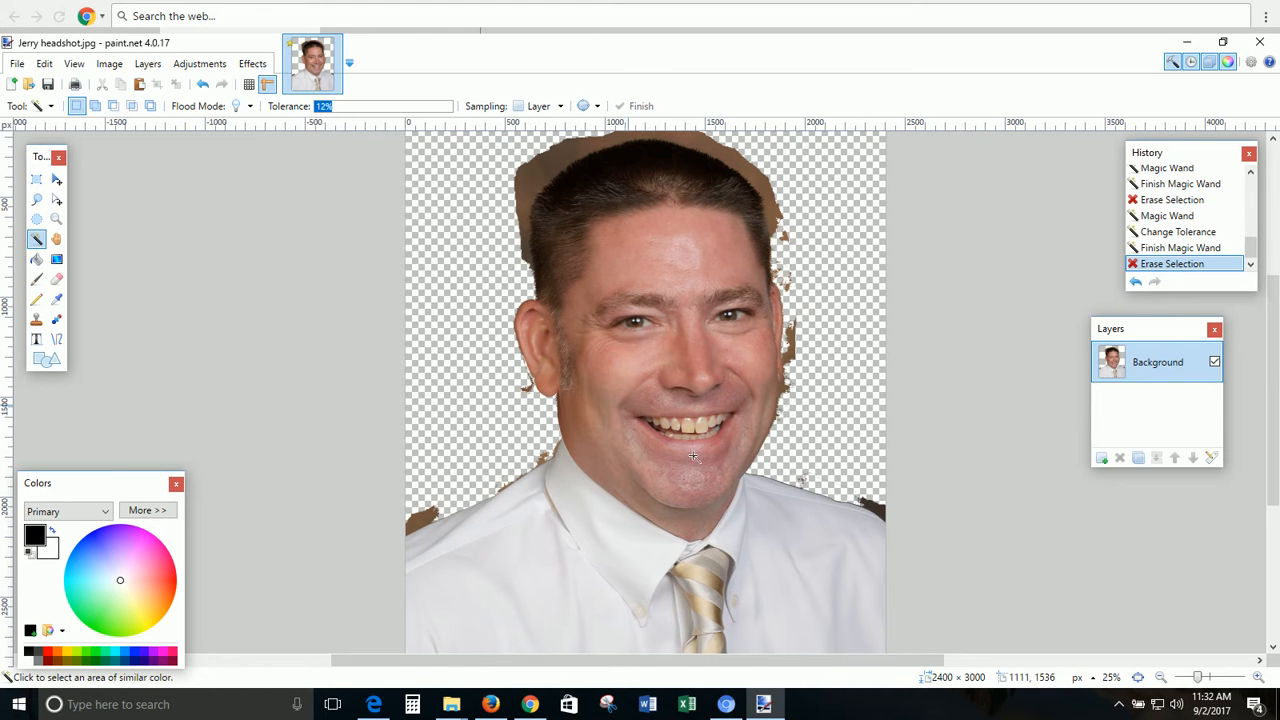
Select the leftover brown patch at the outer end of the shoulder on the image's left with the Magic Wand at 37% tolerance and erase it
click(1258, 679)
click(1258, 679)
click(1258, 679)
drag(630, 659, 496, 658)
drag(1274, 362, 1274, 413)
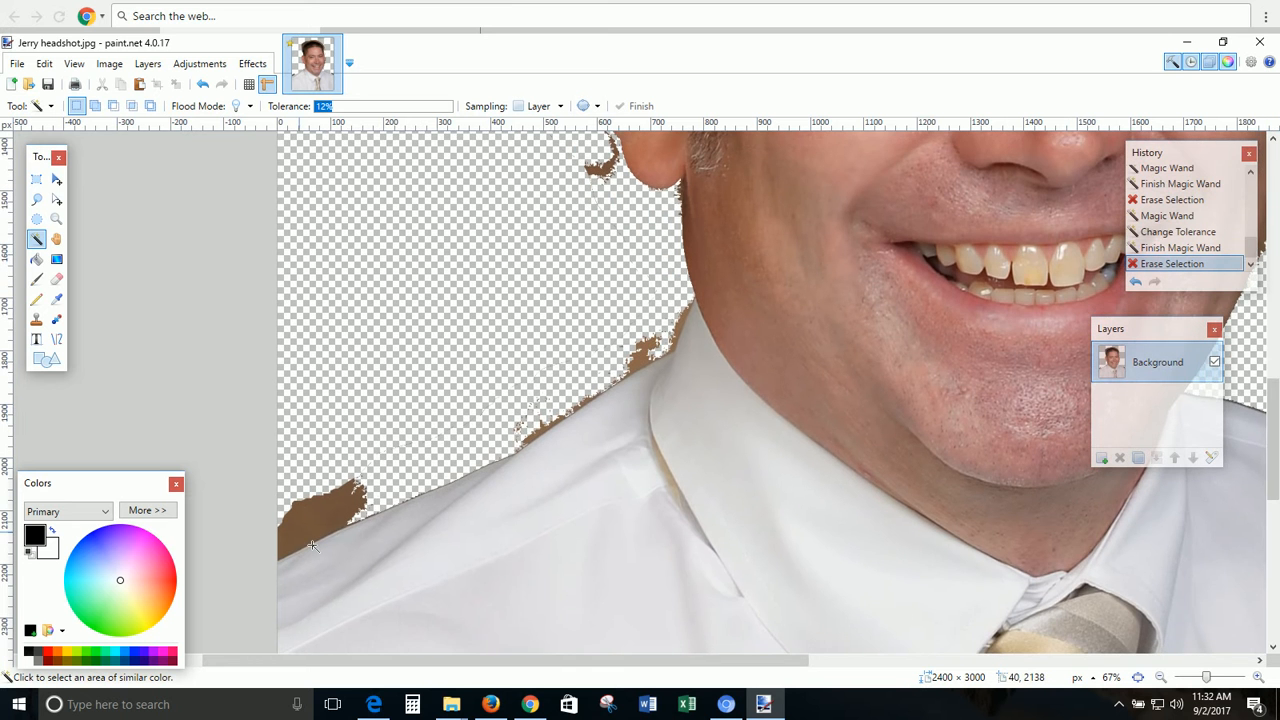
drag(1274, 464, 1274, 502)
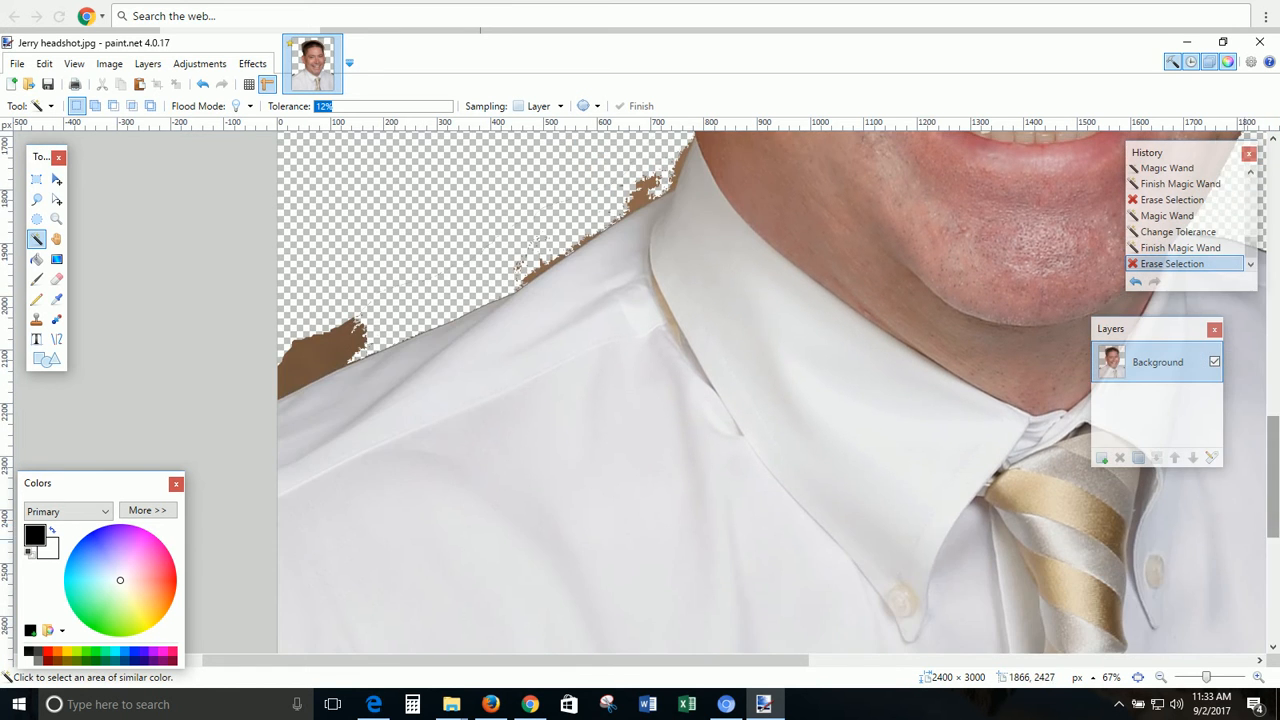
click(1258, 678)
drag(694, 661, 641, 661)
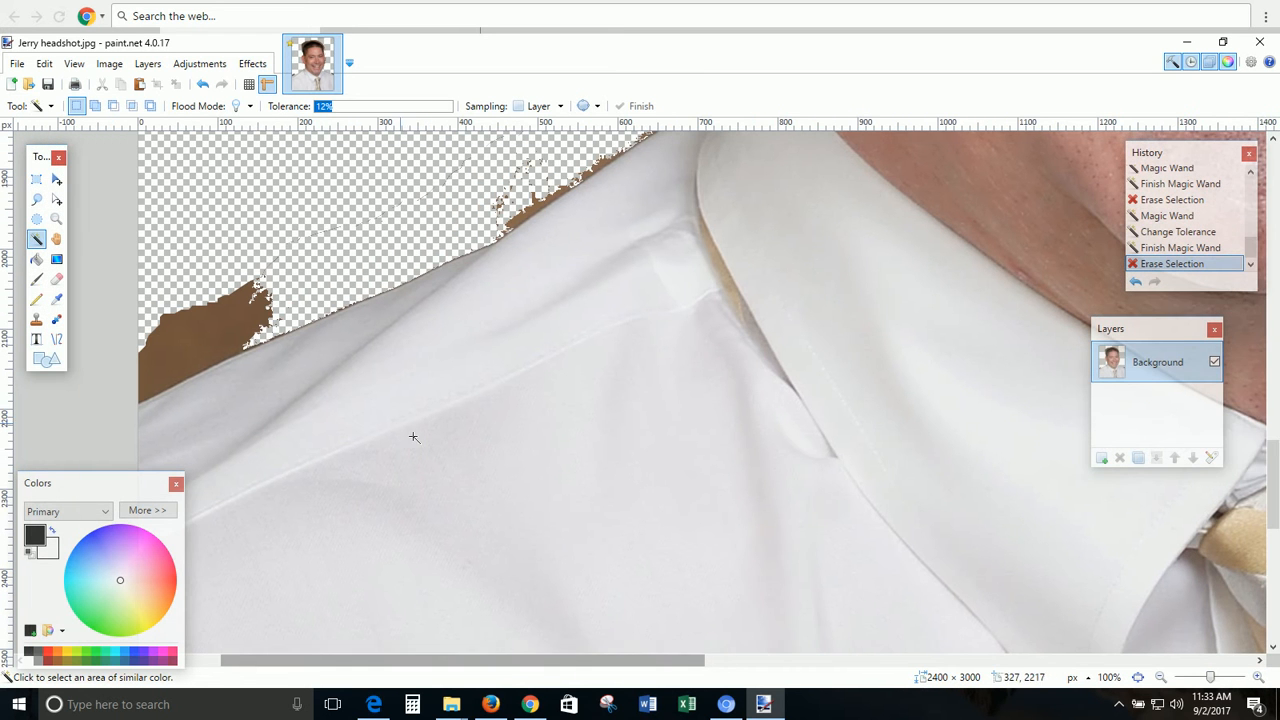
click(218, 384)
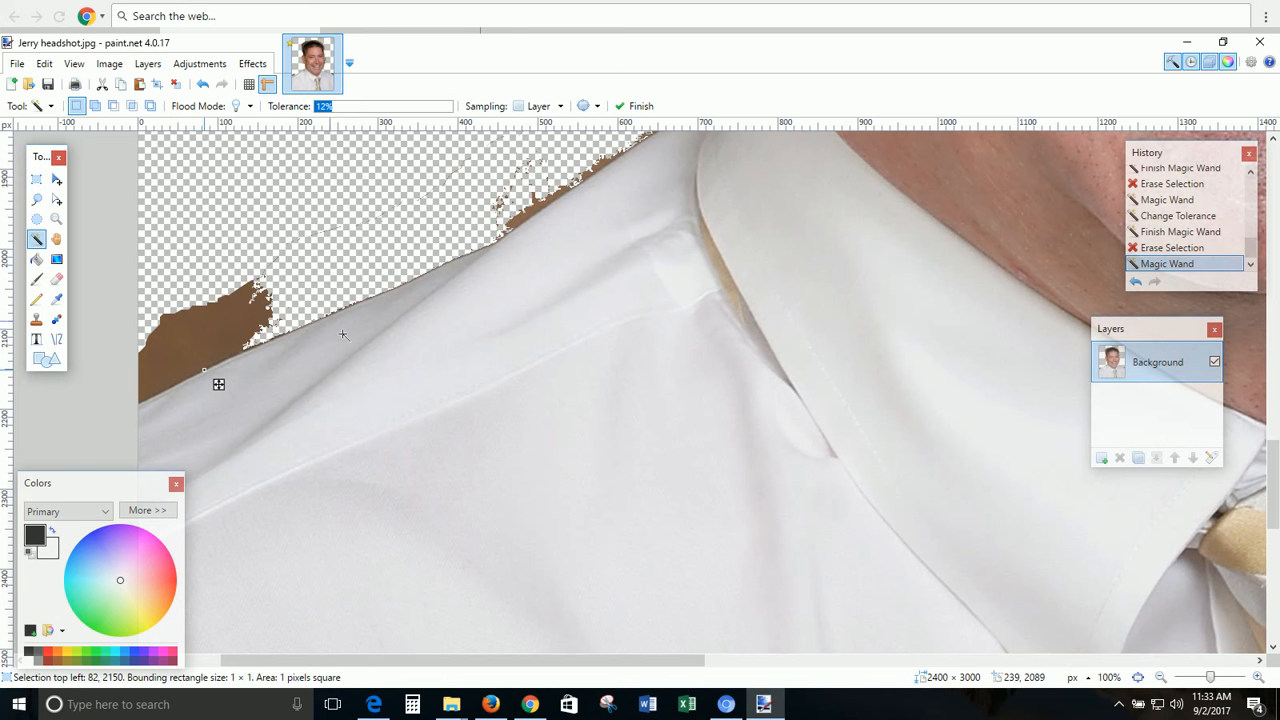
click(337, 106)
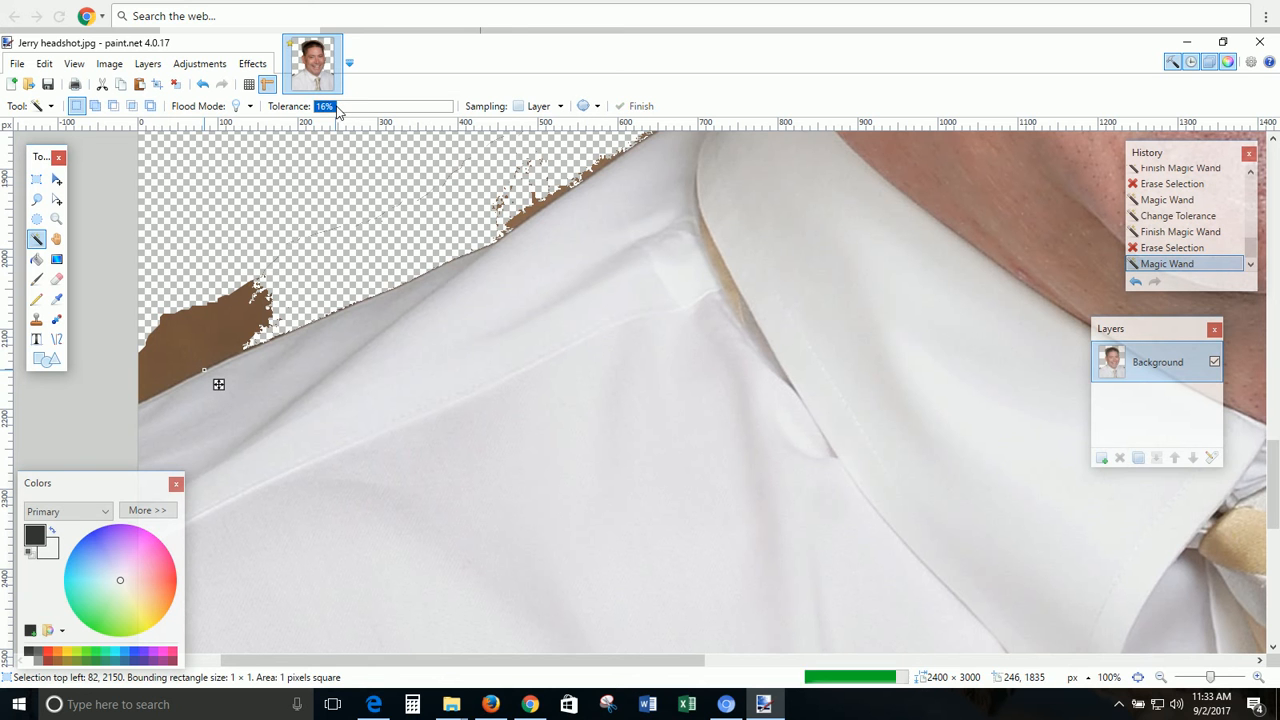
click(353, 110)
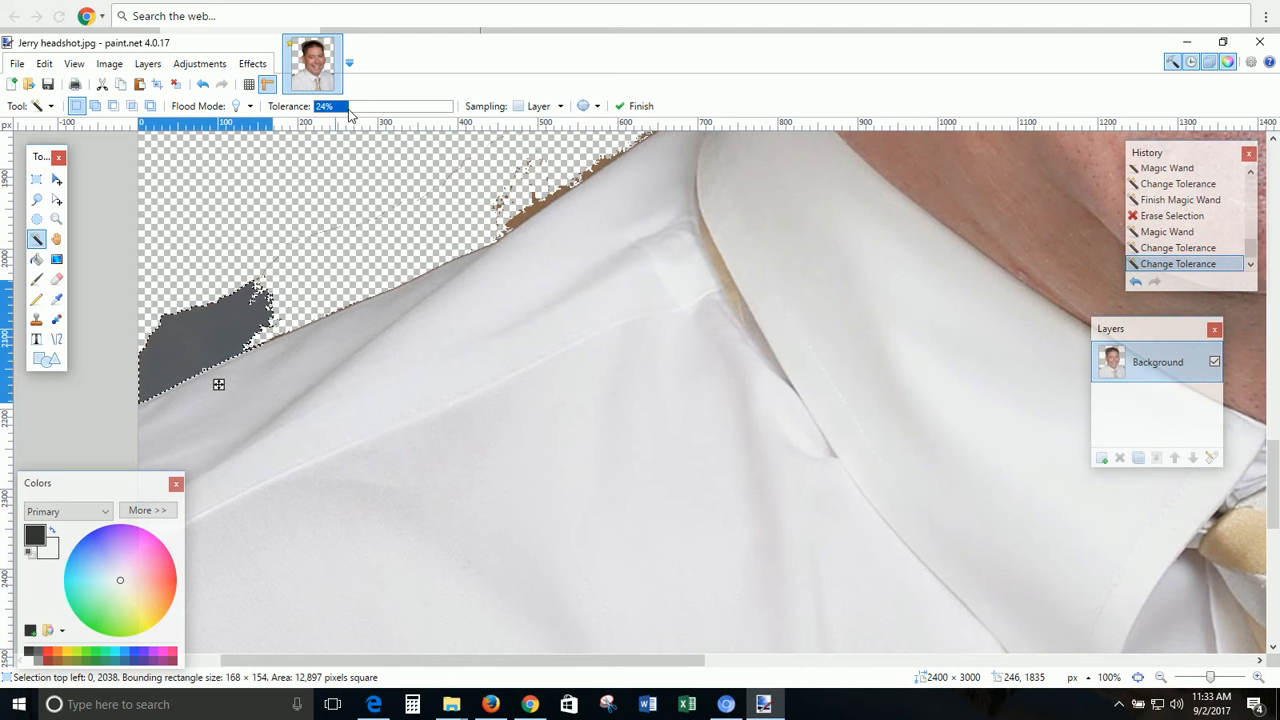
click(357, 112)
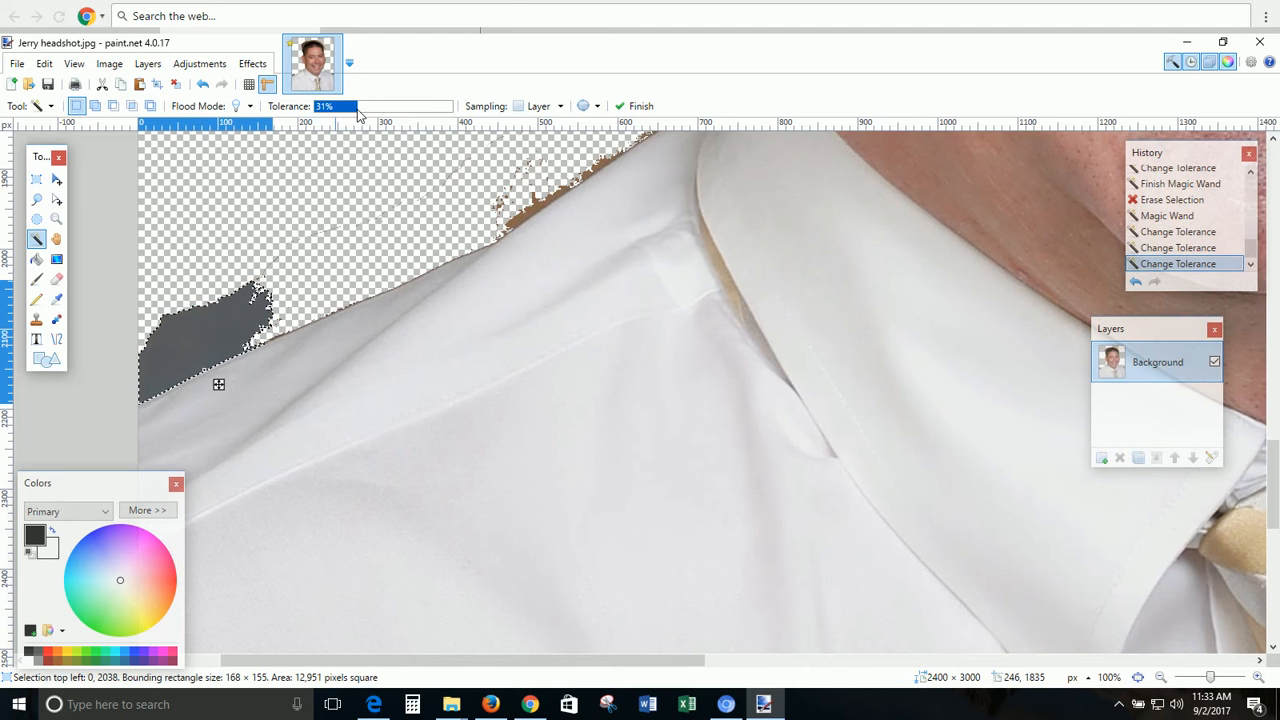
click(376, 108)
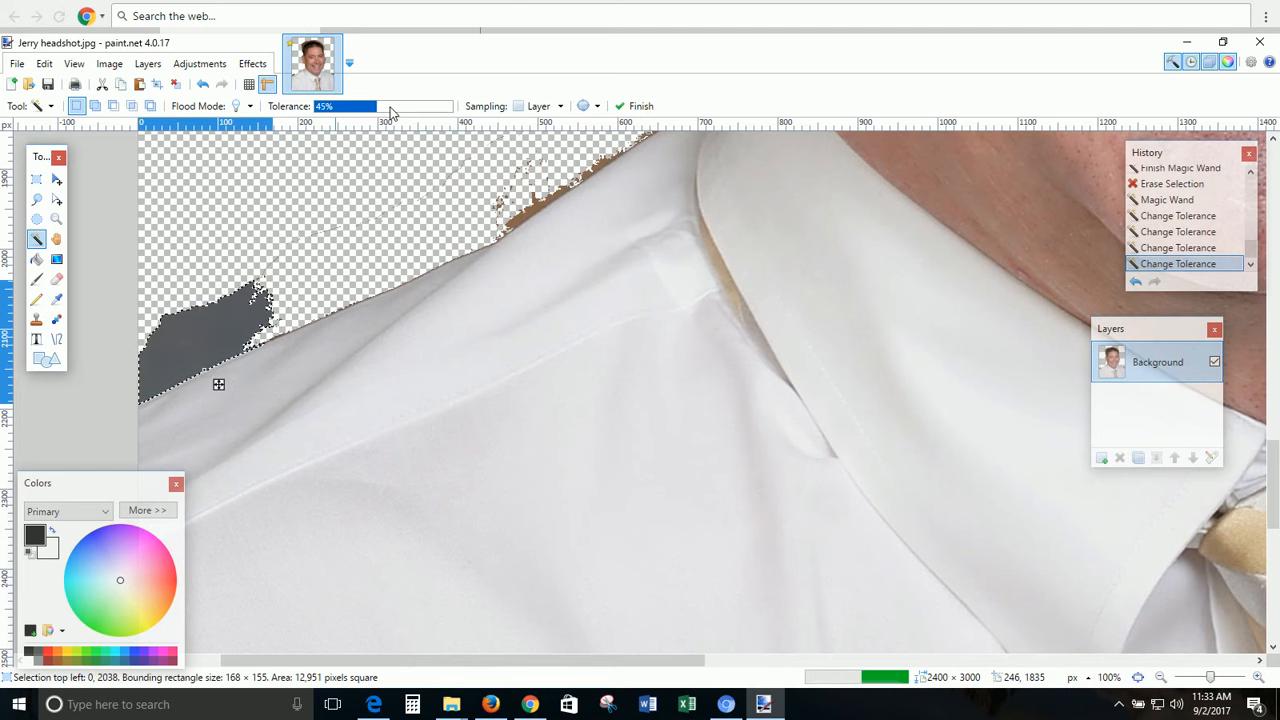
click(395, 108)
click(380, 110)
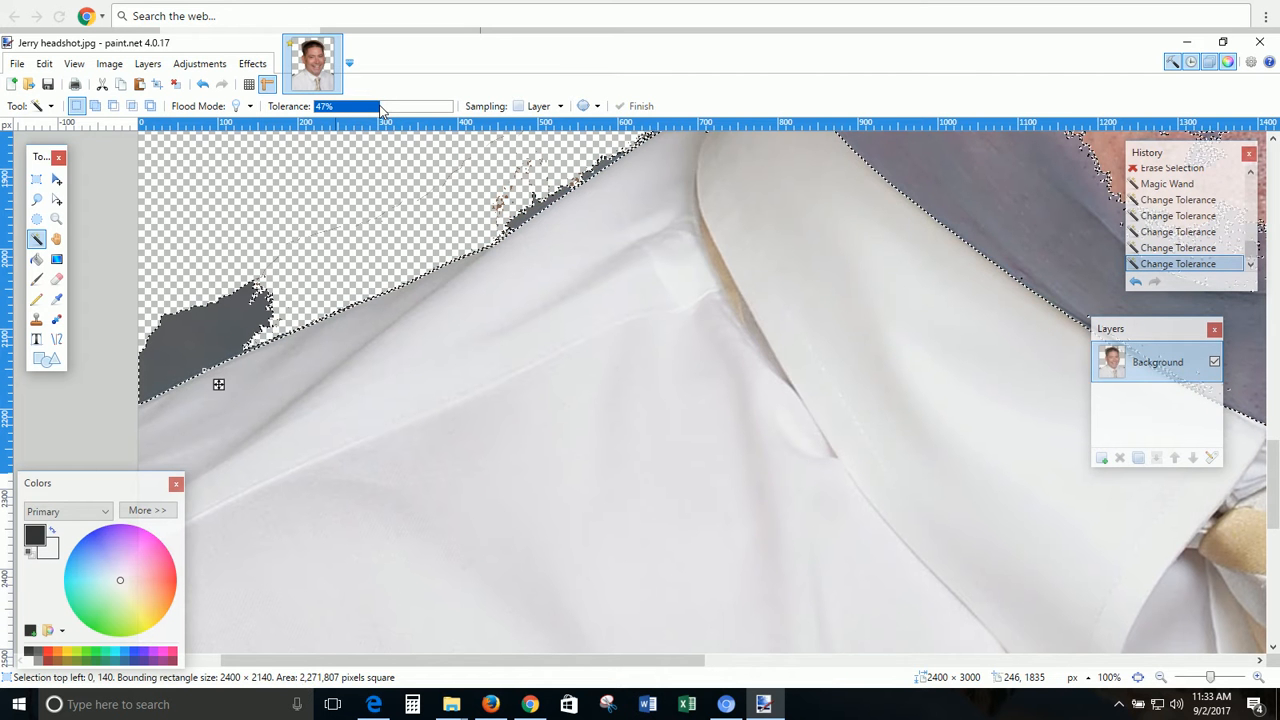
click(363, 112)
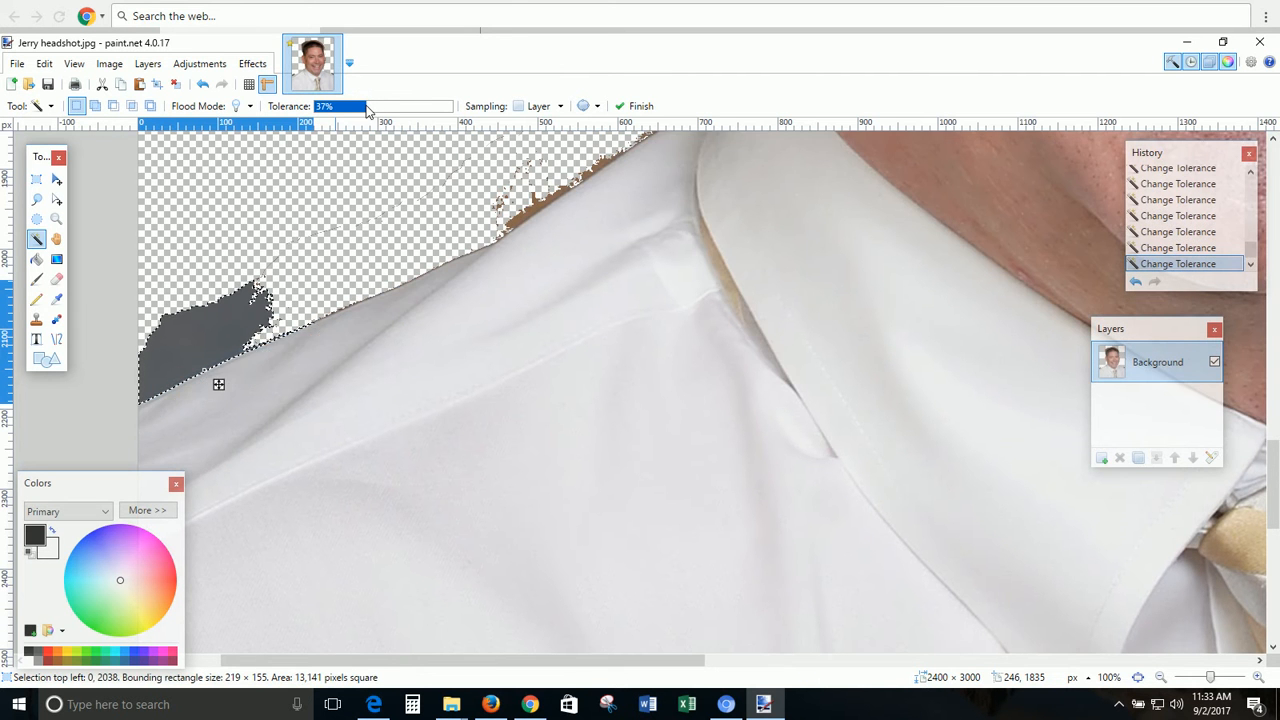
key(Delete)
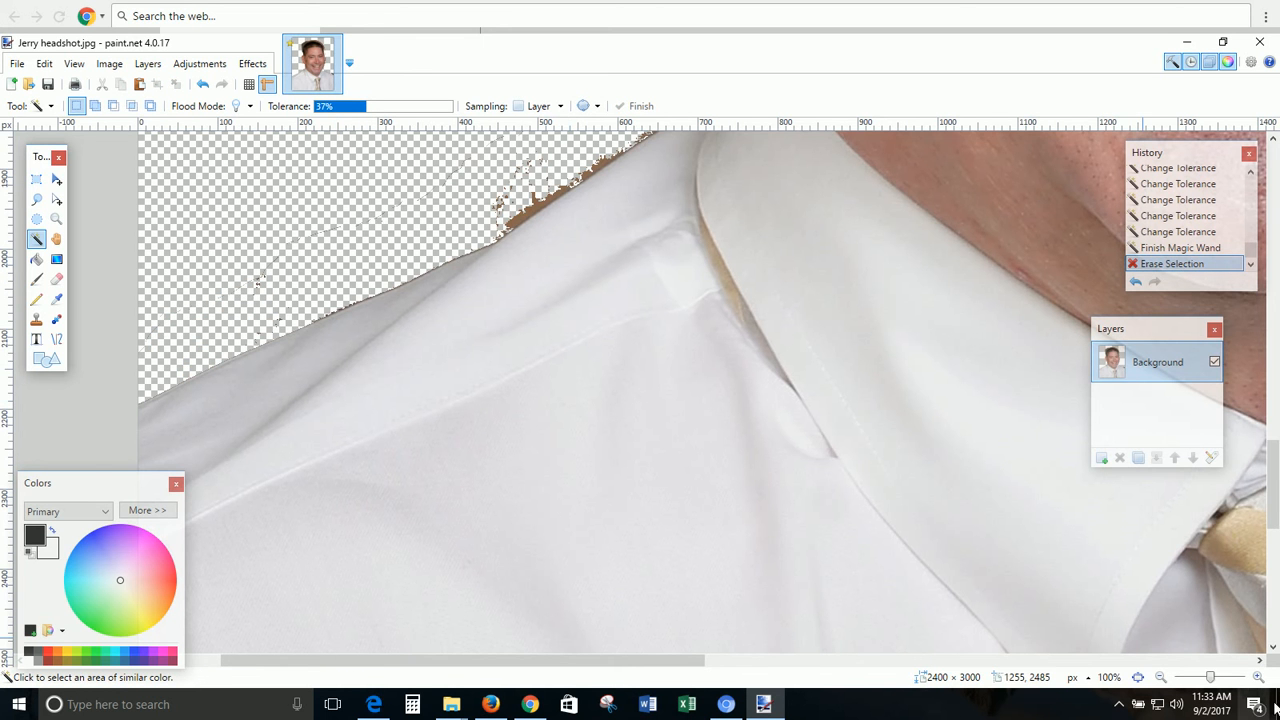
Magic-wand and erase the thin dark fringe along the lower part of the shoulder edge on the image's left
click(1258, 677)
drag(1273, 503, 1273, 465)
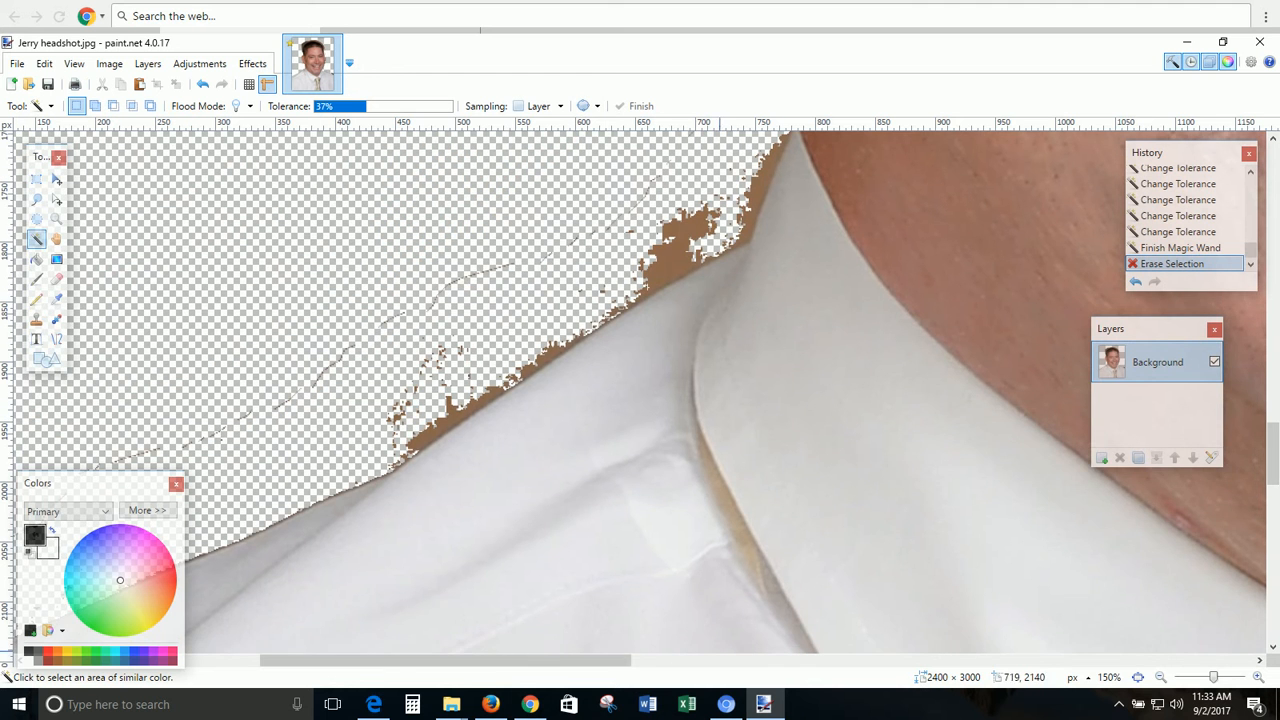
drag(600, 660, 530, 660)
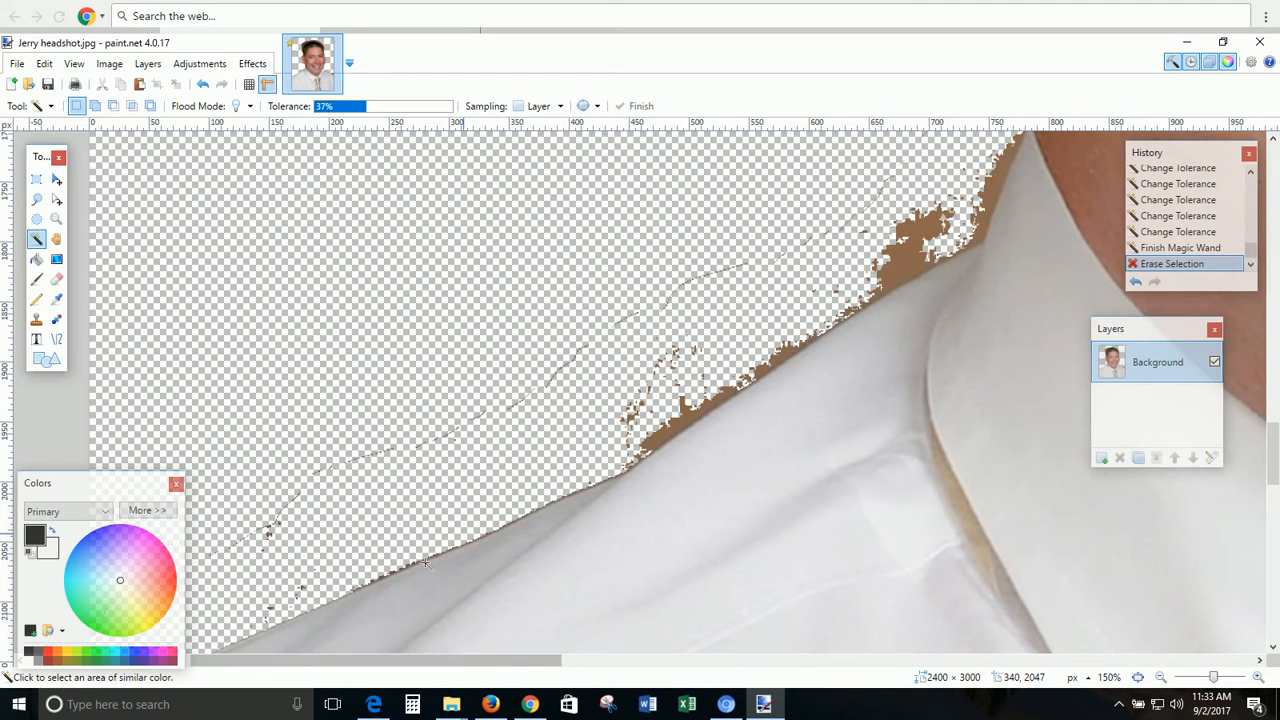
click(392, 573)
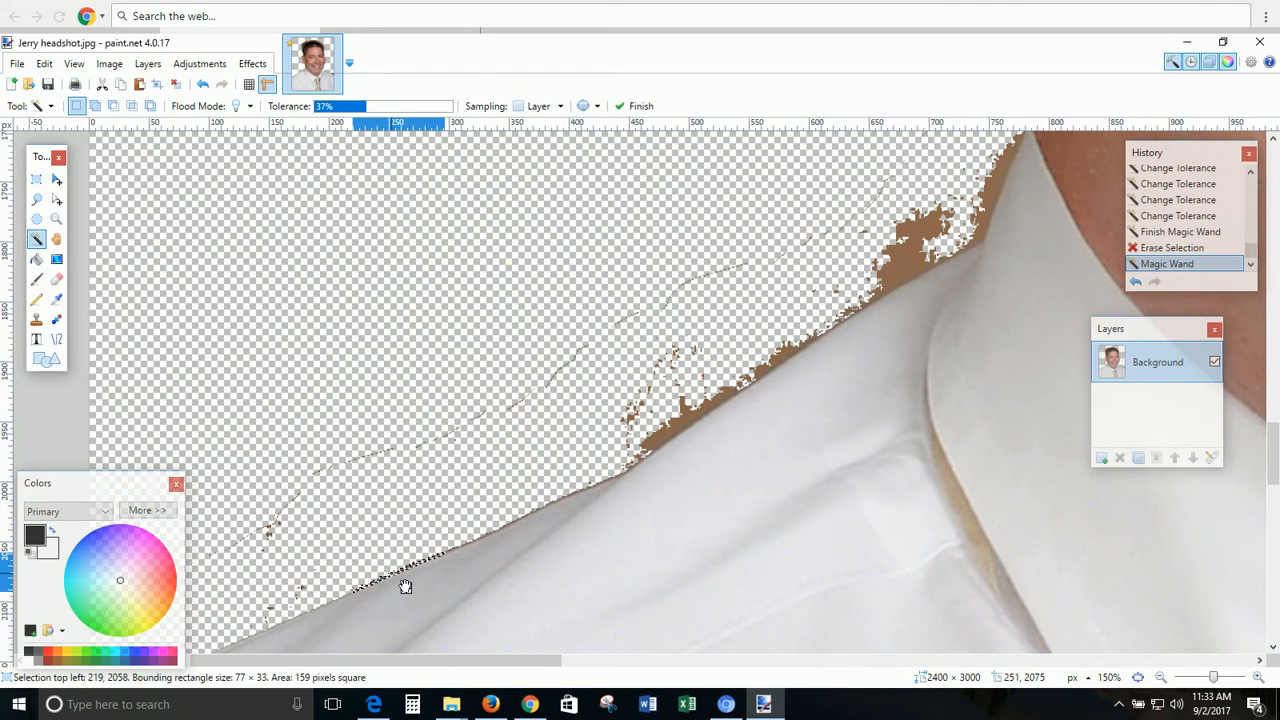
key(Delete)
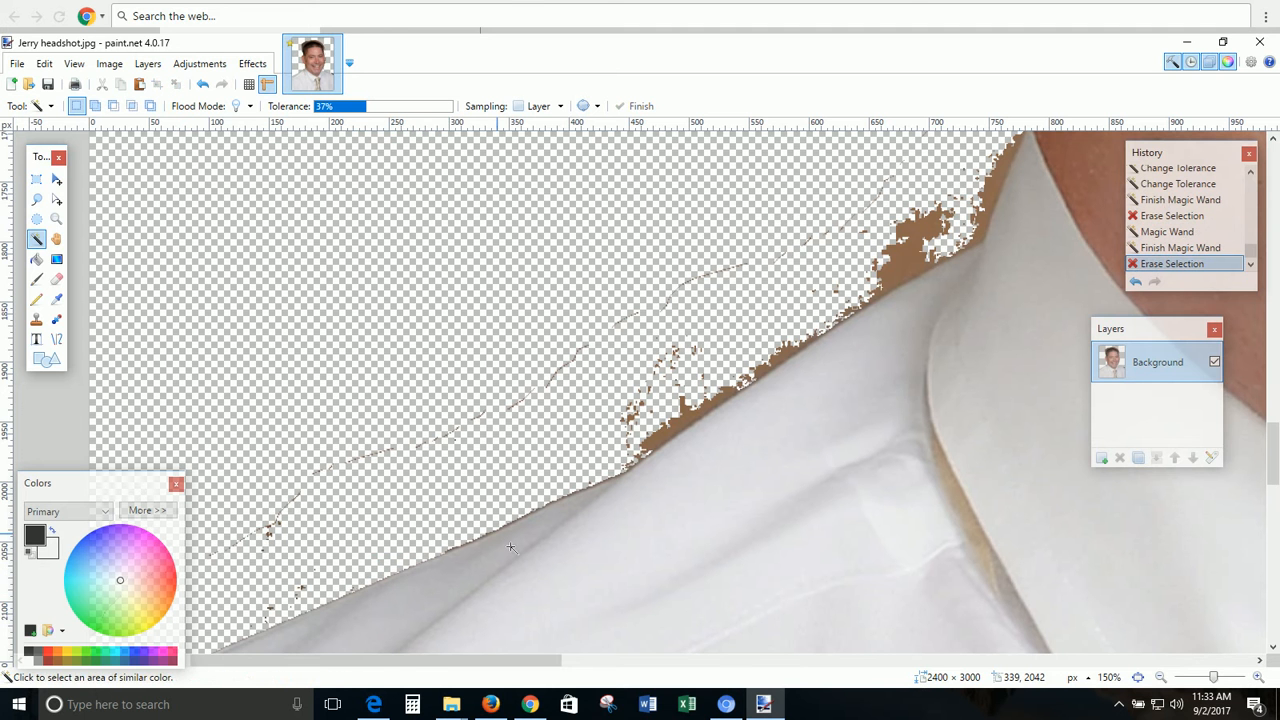
Select the brown remnant midway up the same shoulder edge with the Magic Wand at 28% tolerance and erase it
click(650, 444)
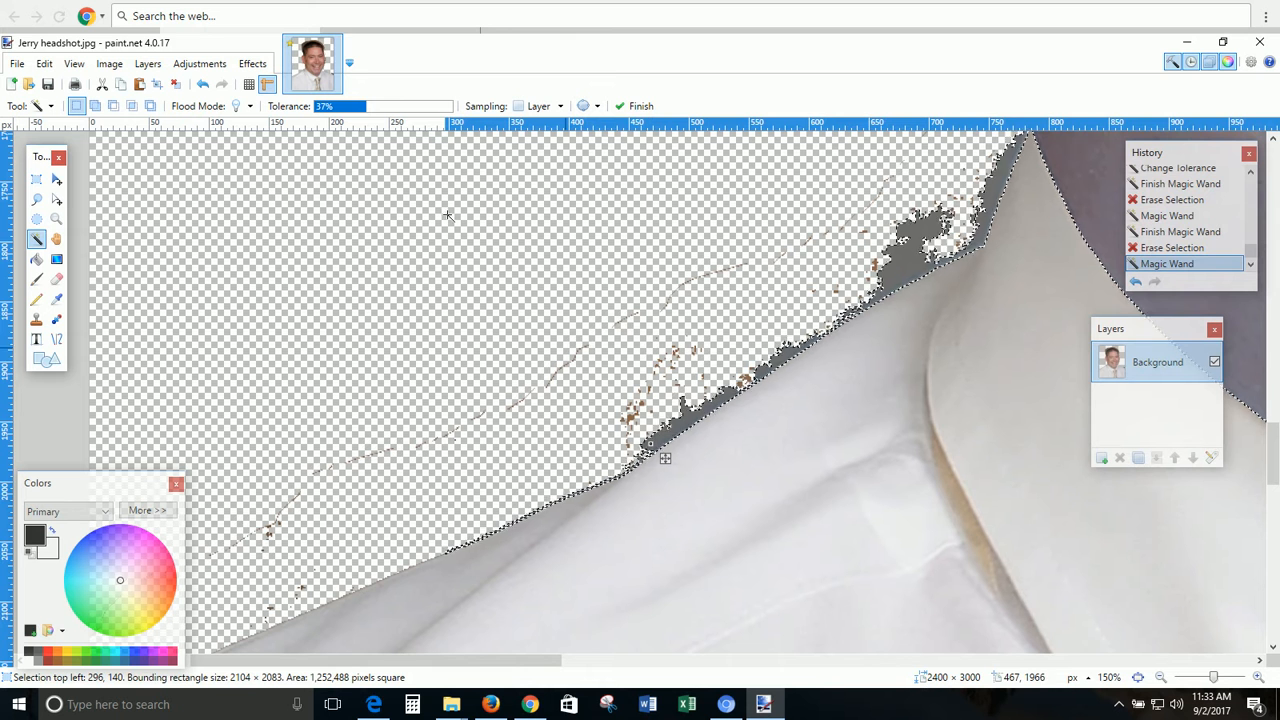
click(353, 106)
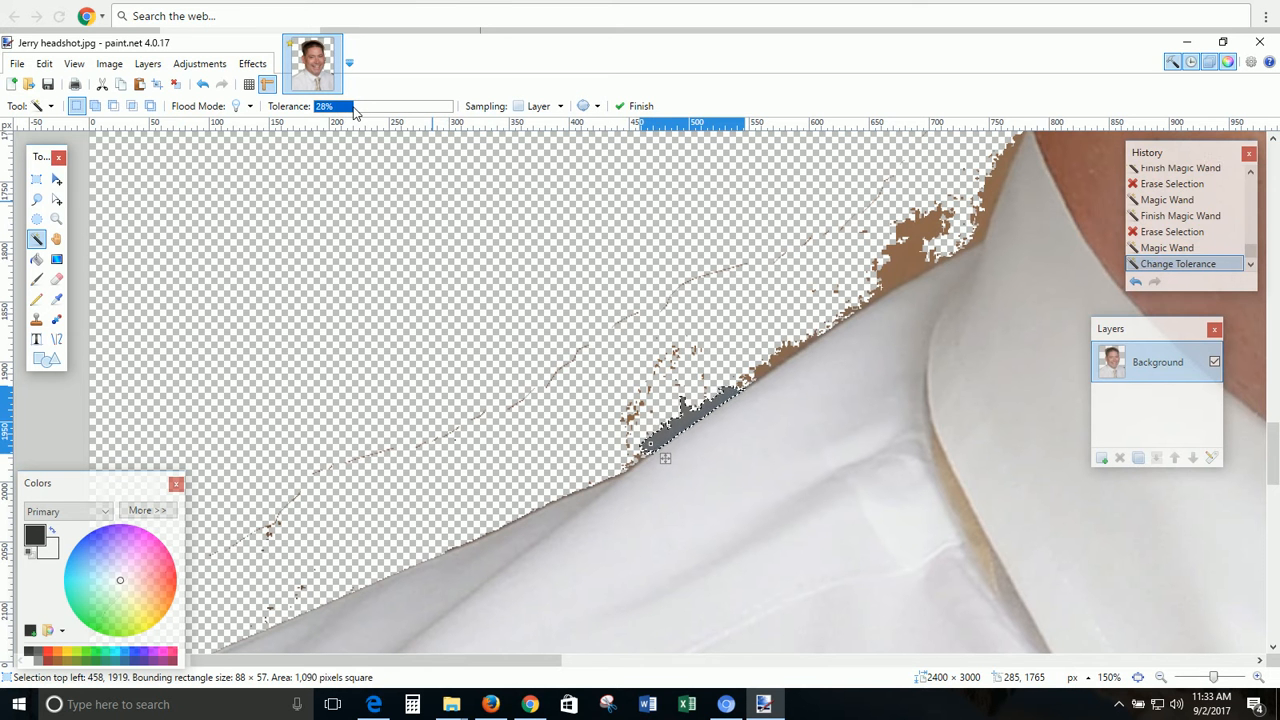
key(Delete)
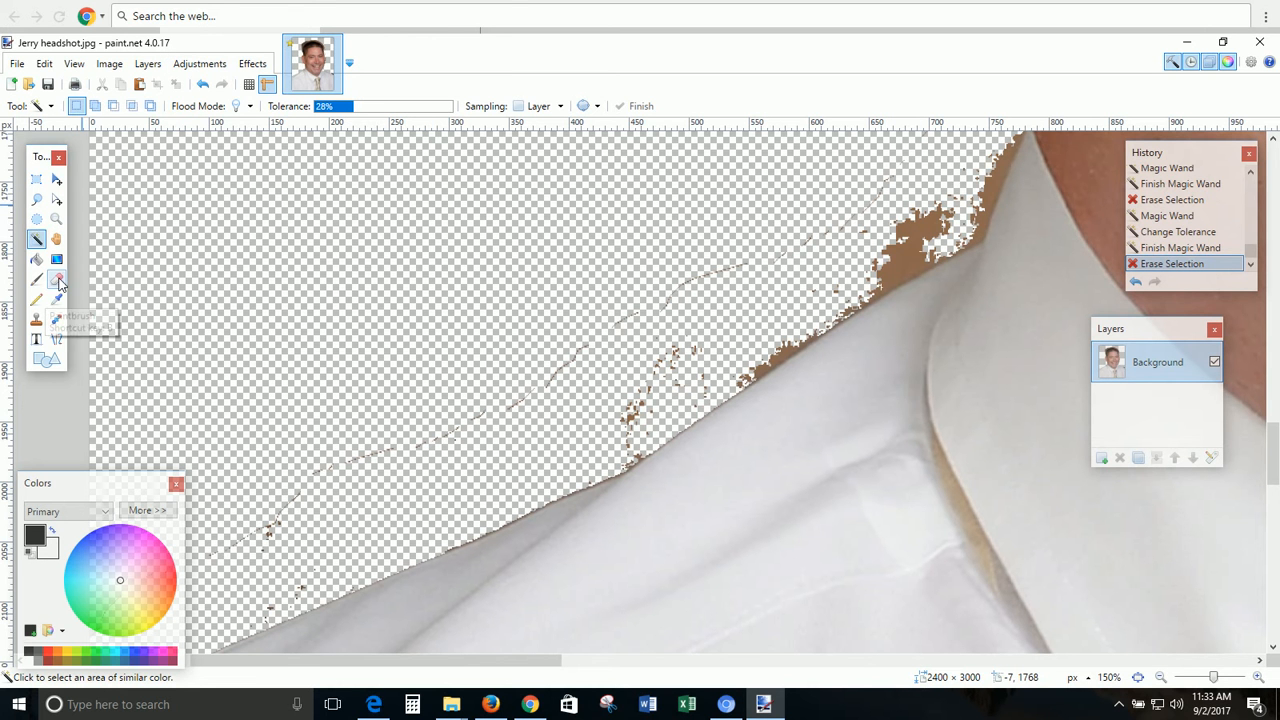
Erase the brown remnants along the shoulder edge on the image's left with the Eraser at brush width 45
click(56, 279)
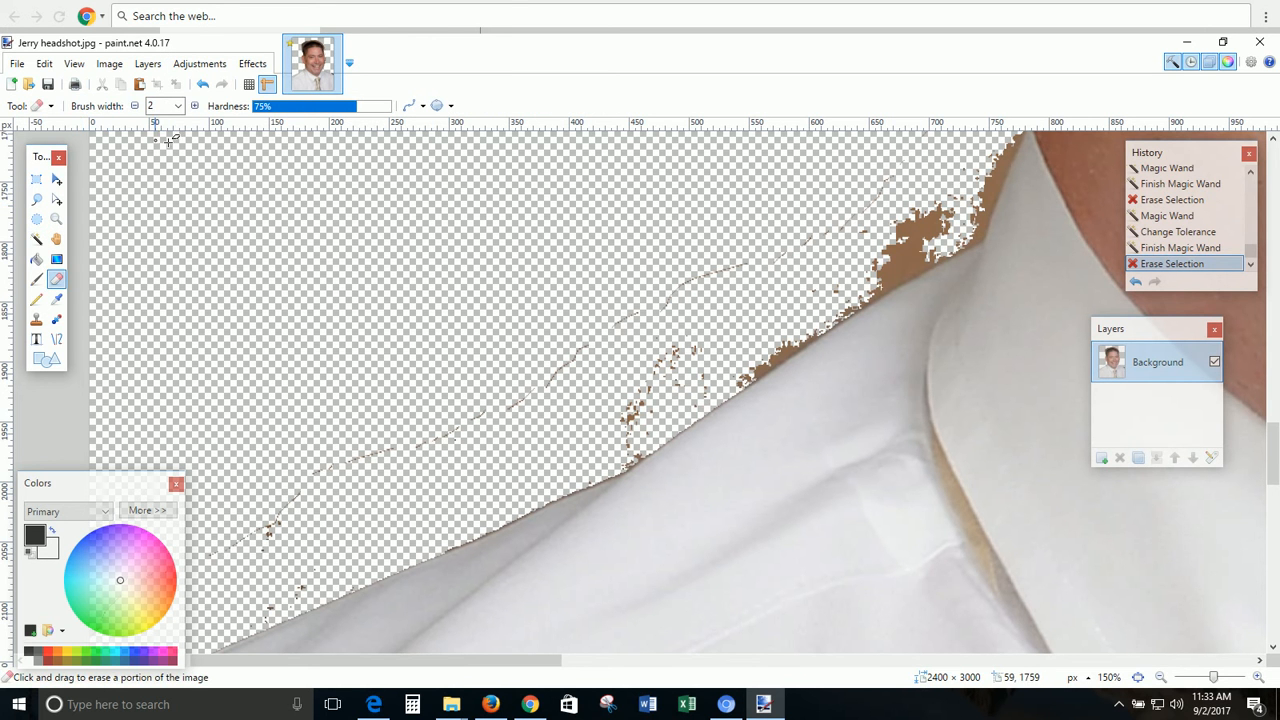
click(179, 107)
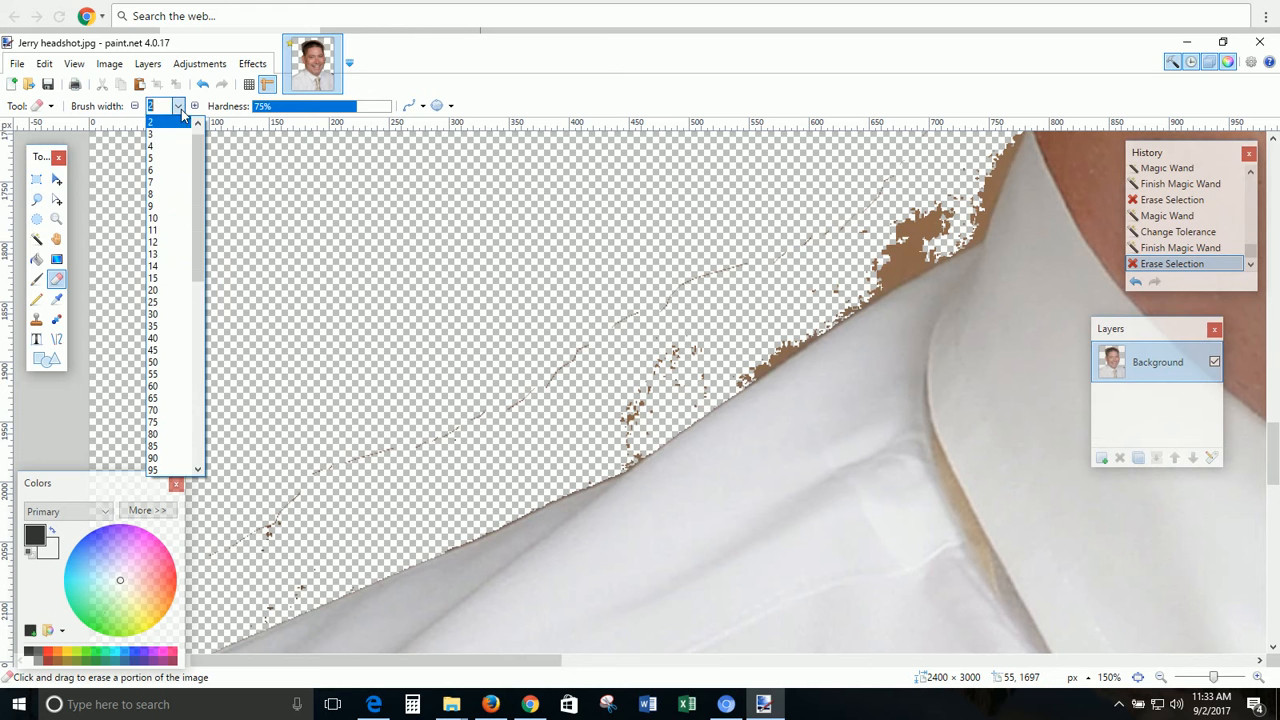
click(172, 350)
mouse_move(857, 243)
mouse_down()
mouse_move(921, 258)
mouse_move(907, 244)
mouse_move(889, 252)
mouse_move(757, 349)
mouse_up()
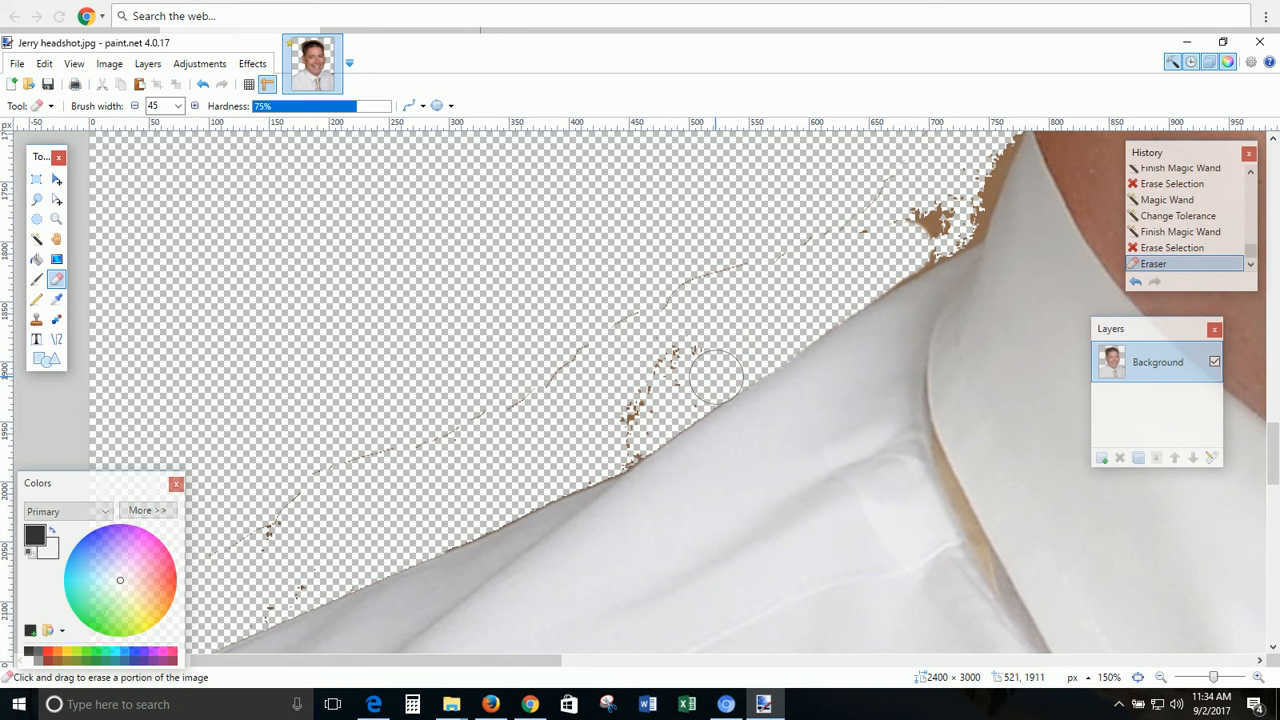
drag(692, 396, 648, 425)
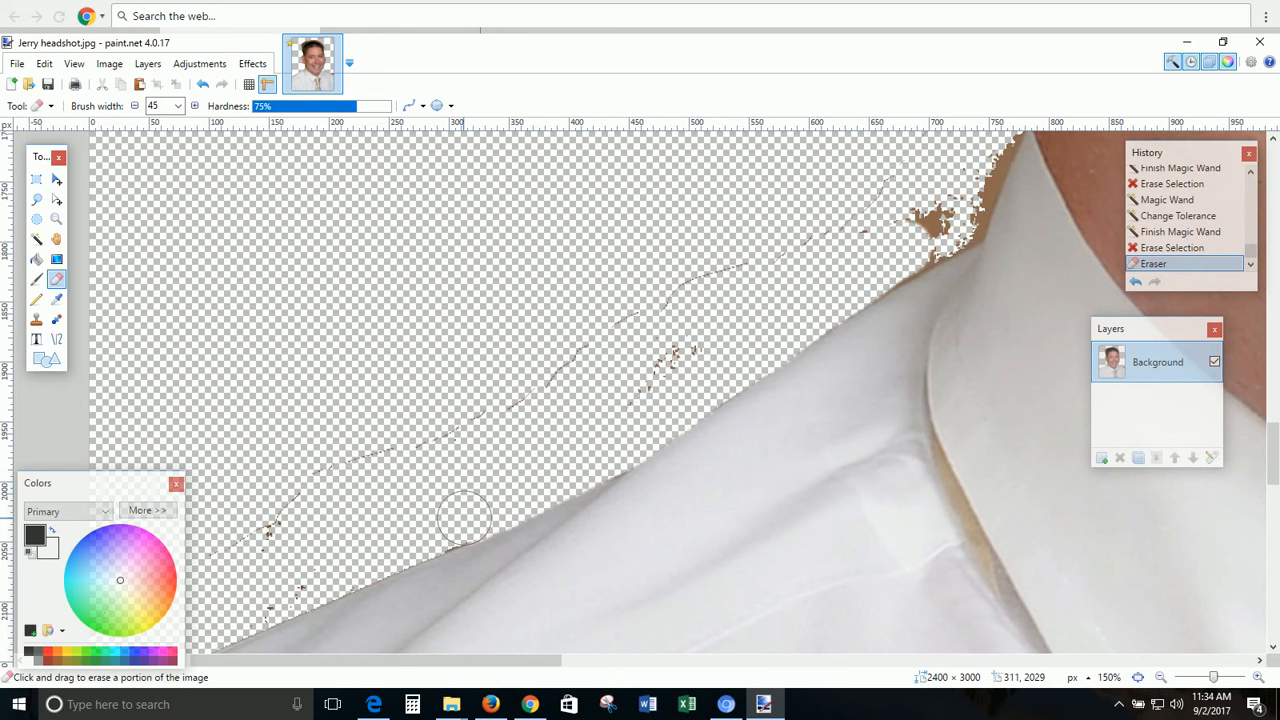
drag(442, 530, 440, 528)
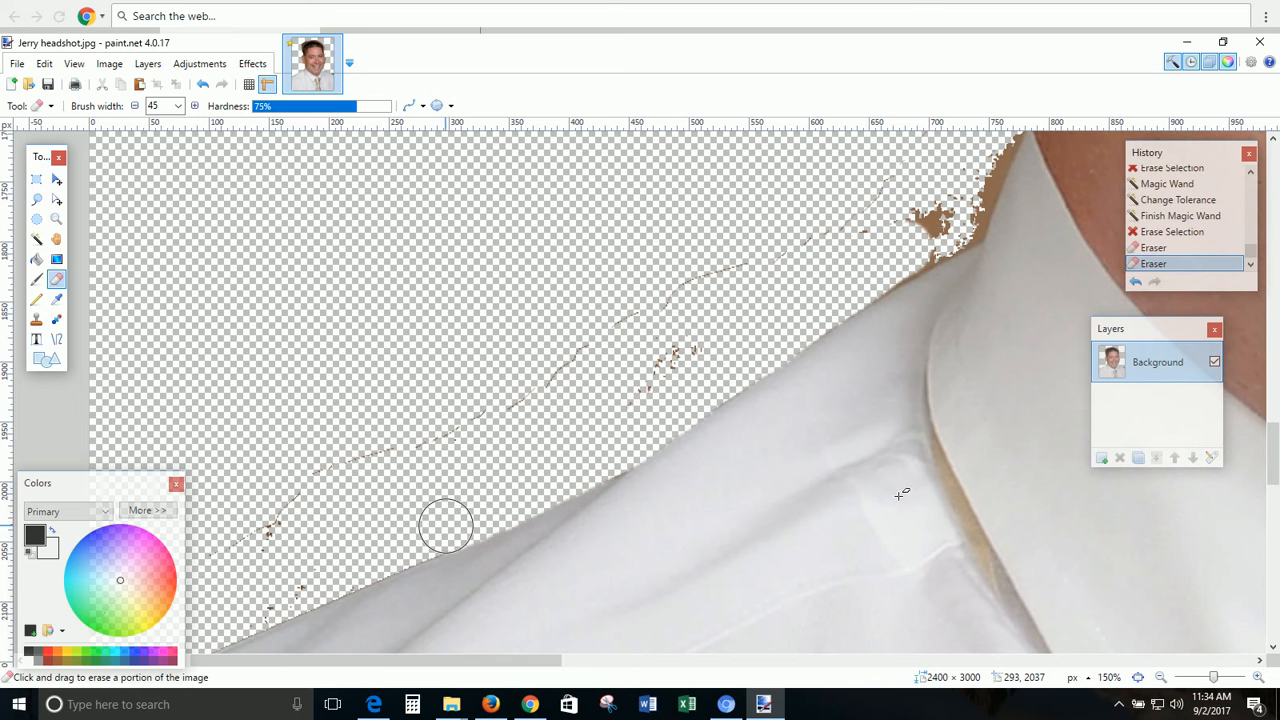
Set the eraser's brush width to 200 and erase the stray specks and thin lines above the same shoulder
drag(546, 660, 514, 657)
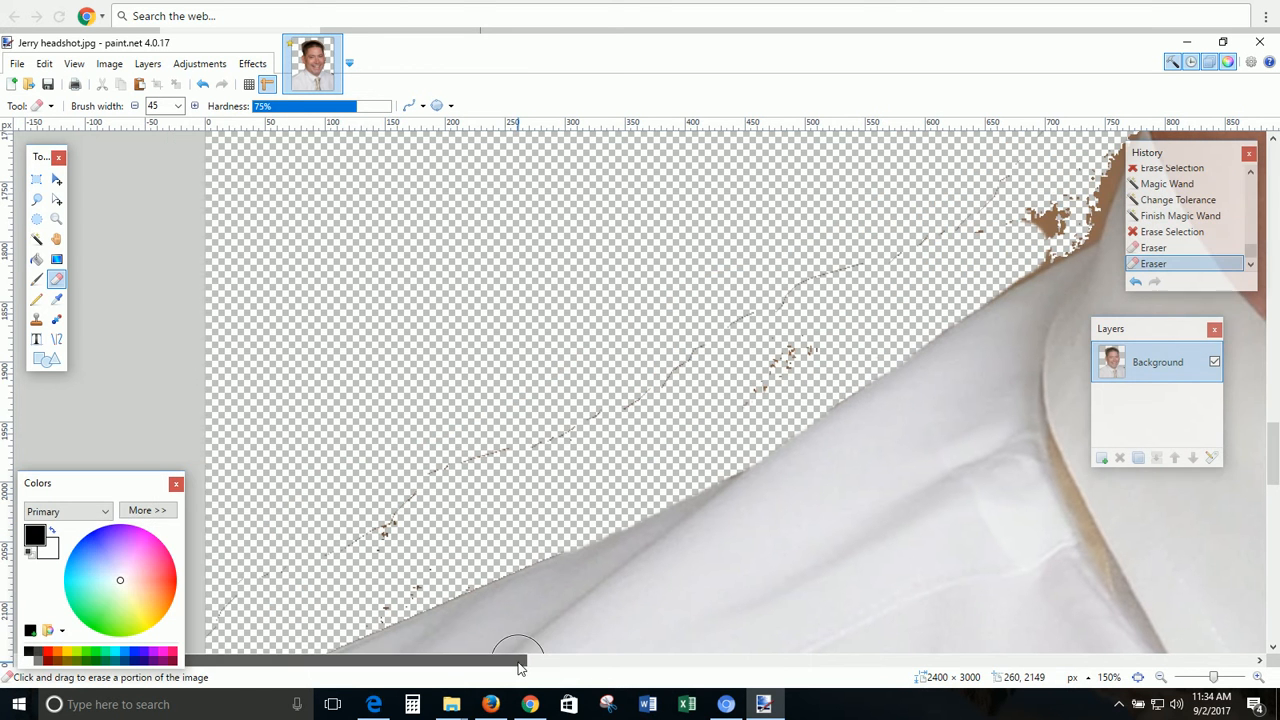
drag(1271, 434, 1268, 445)
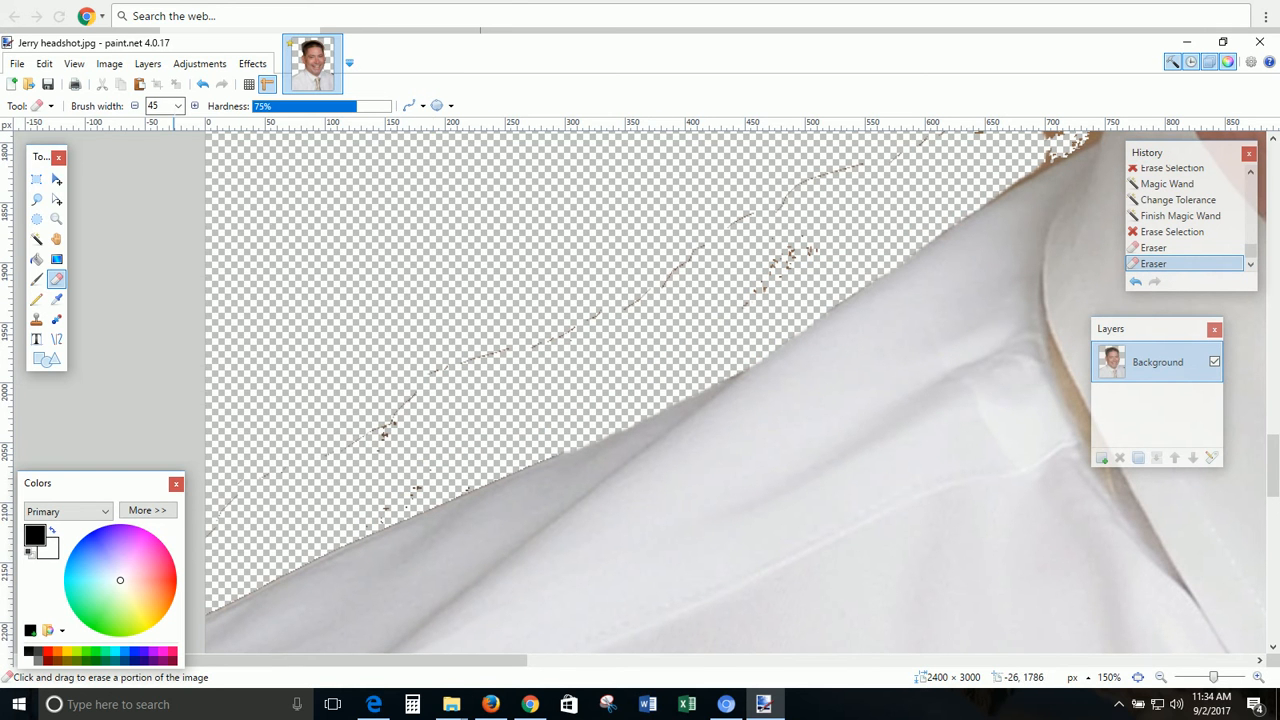
click(179, 106)
click(168, 298)
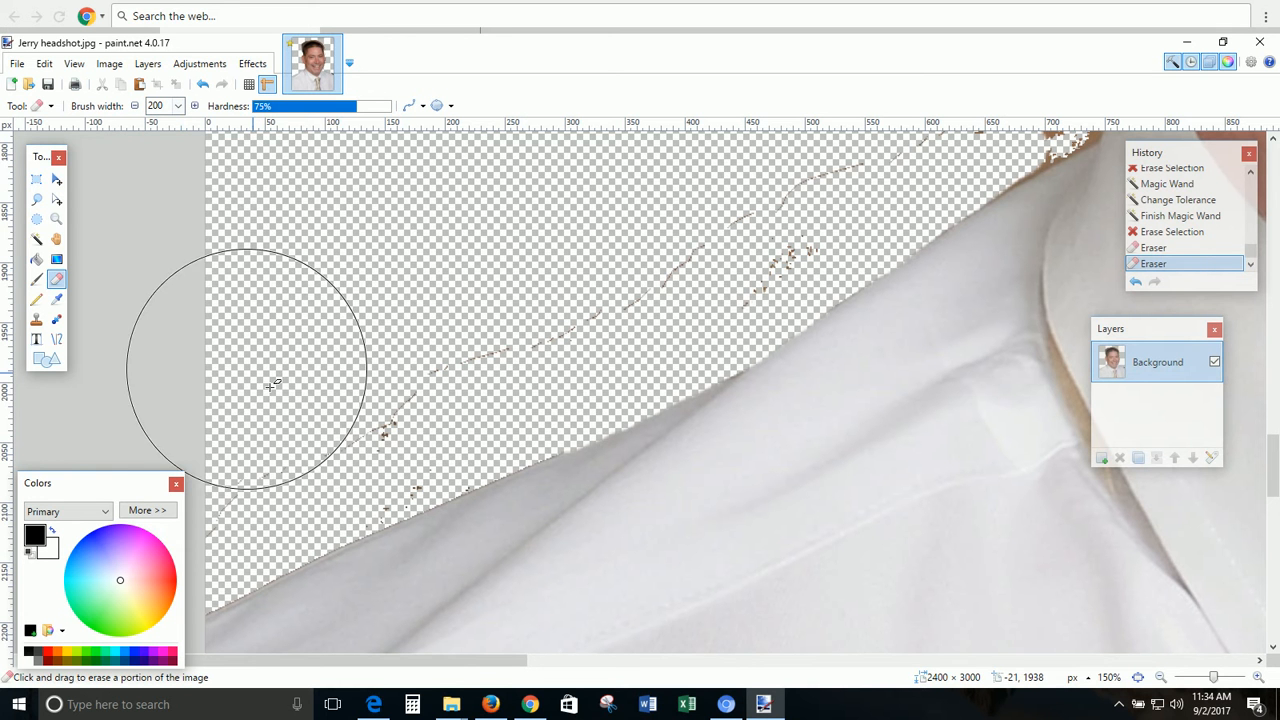
mouse_move(279, 389)
mouse_down()
mouse_move(257, 386)
mouse_move(320, 414)
mouse_move(357, 366)
mouse_move(386, 366)
mouse_move(470, 295)
mouse_move(600, 282)
mouse_move(762, 210)
mouse_move(760, 228)
mouse_up()
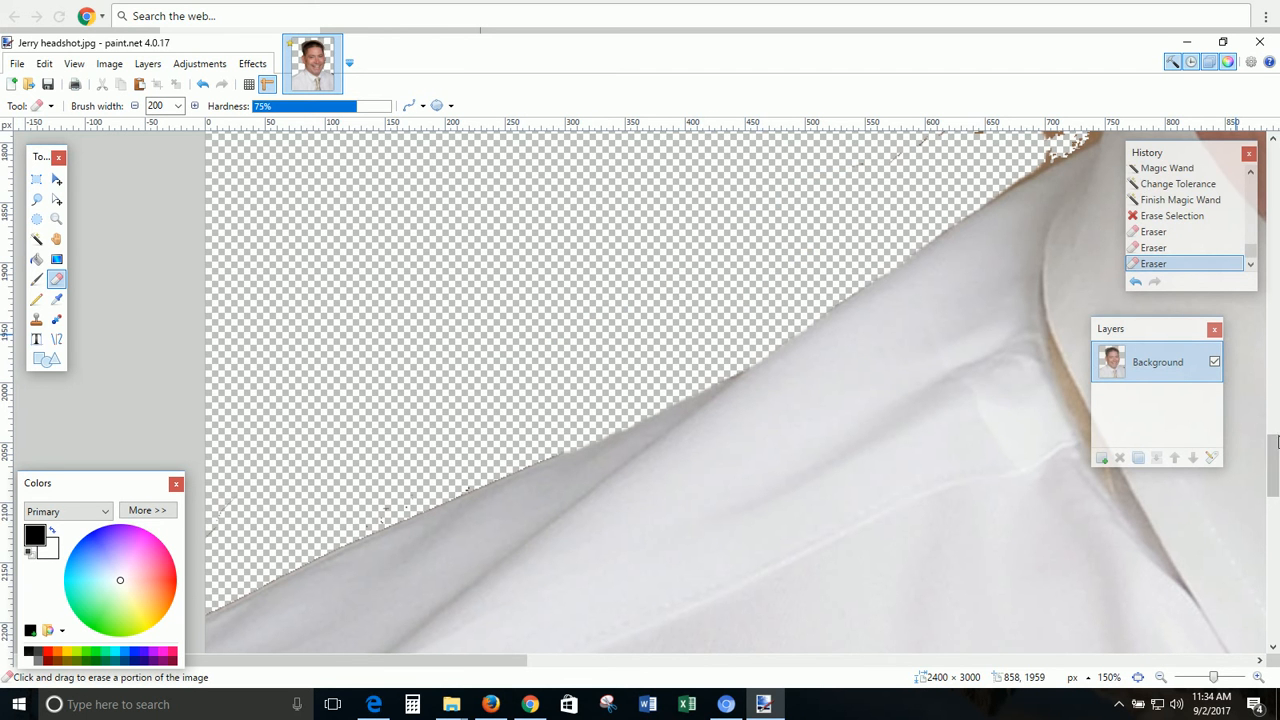
Erase the brown remnants and stray lines beside the earlobe on the image's left, undoing the stroke that cuts into the ear
drag(1272, 447, 1272, 357)
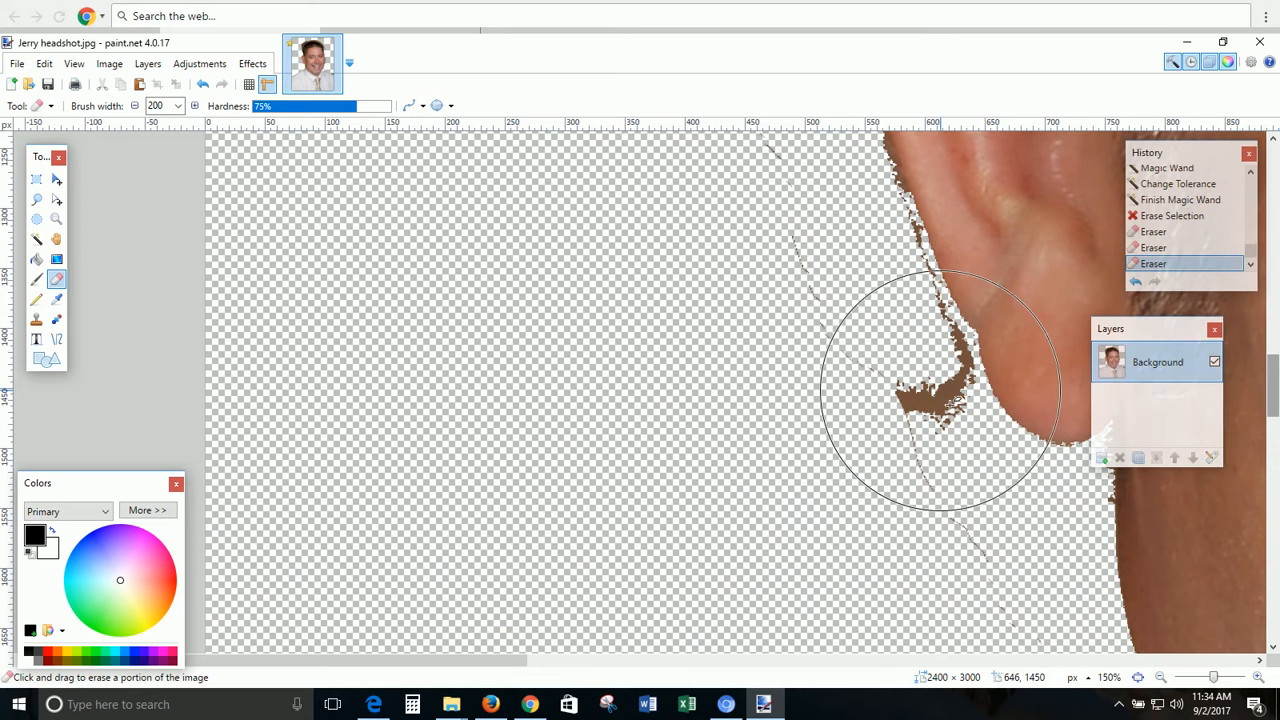
click(874, 397)
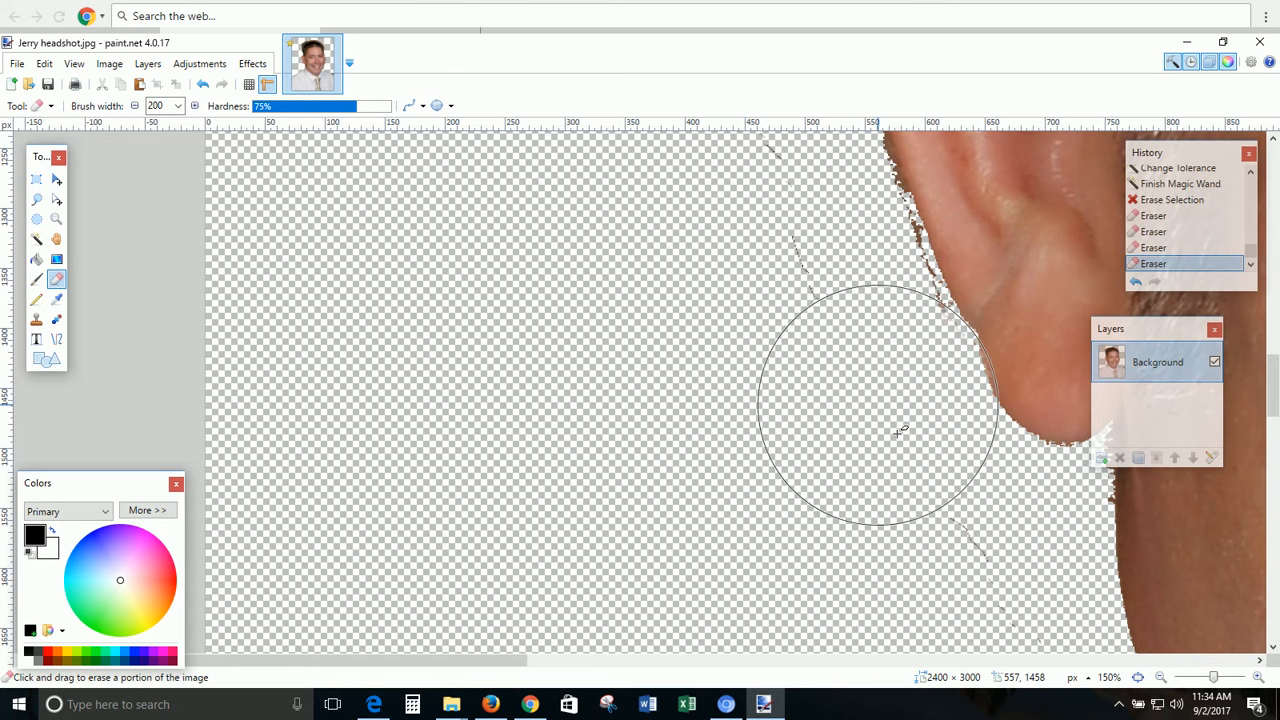
click(904, 481)
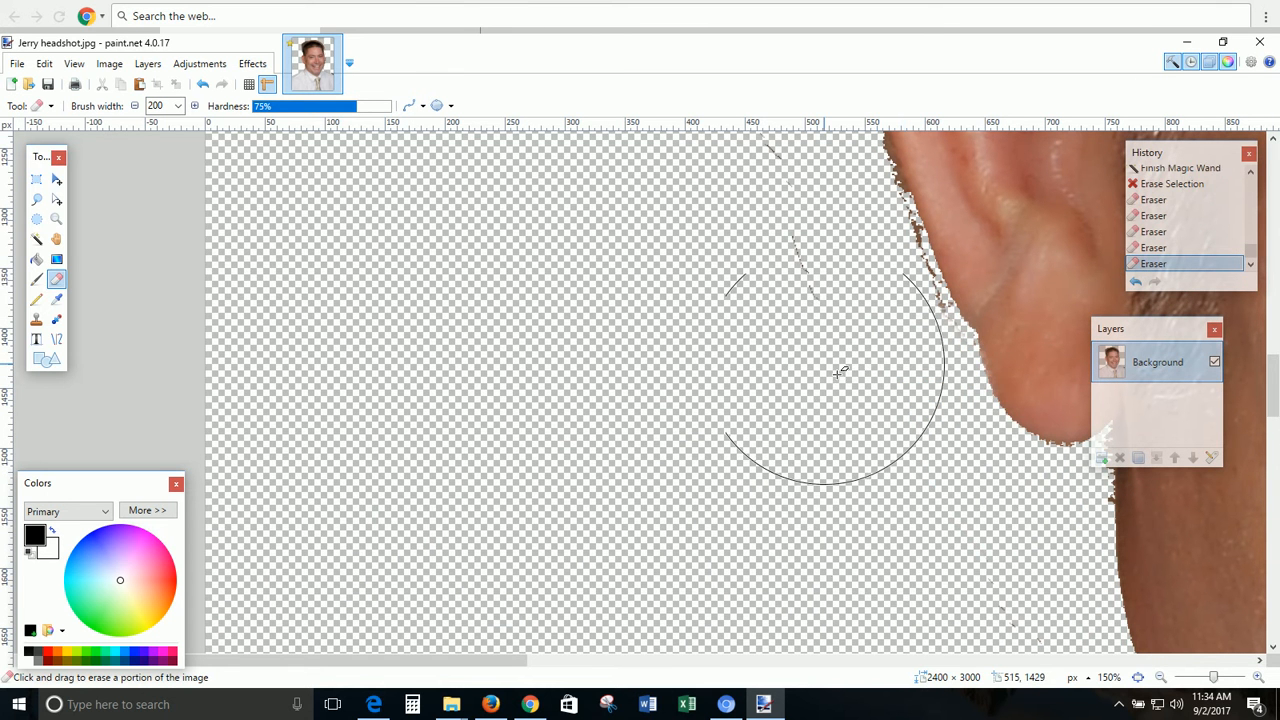
click(852, 354)
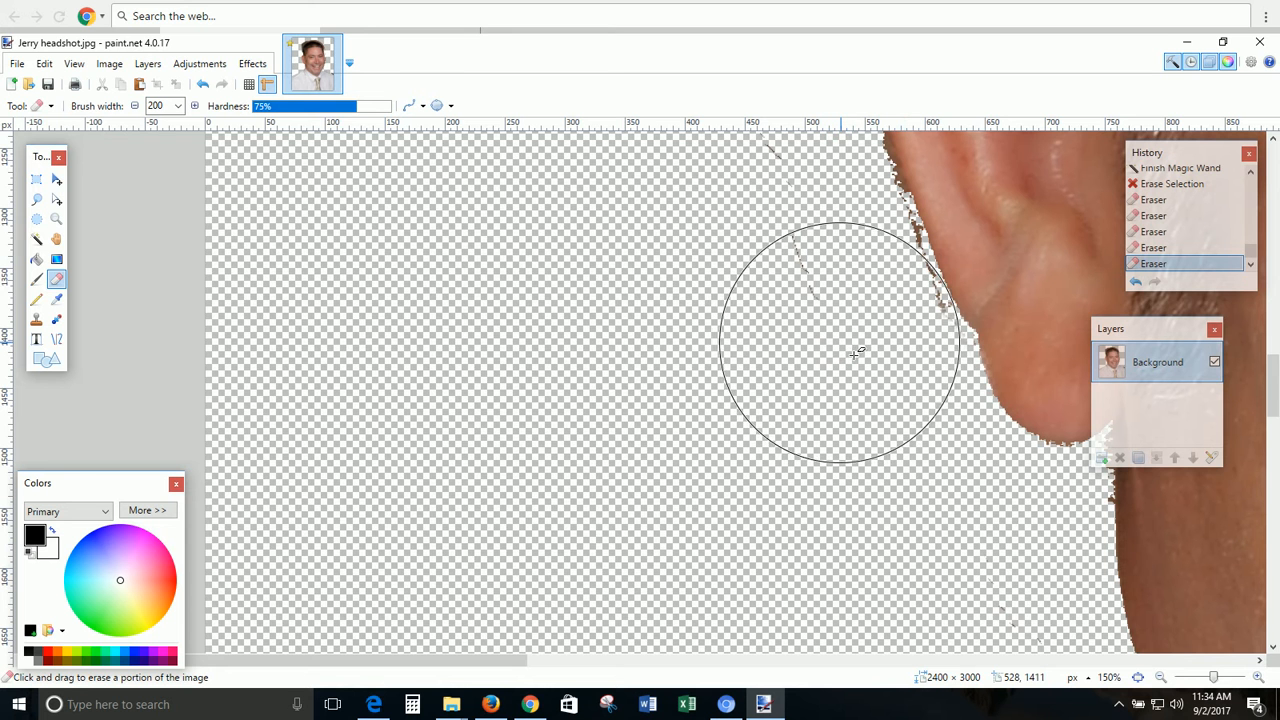
click(838, 297)
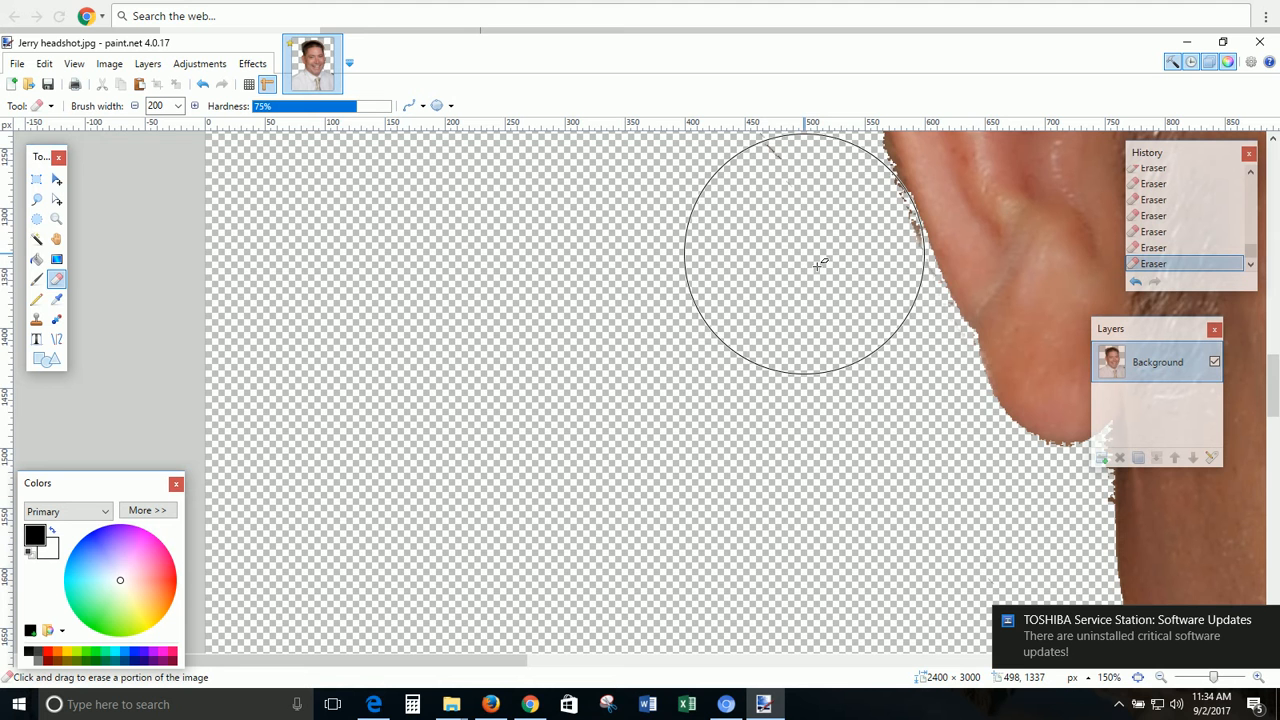
click(817, 263)
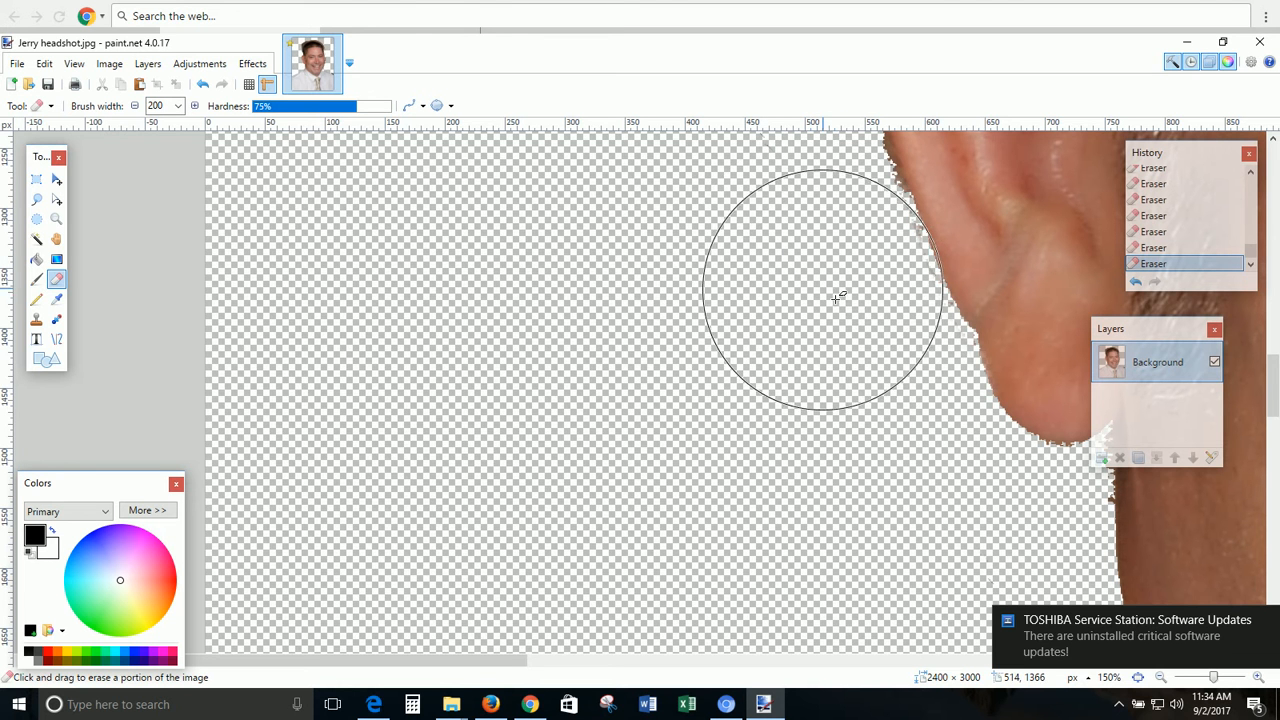
click(818, 282)
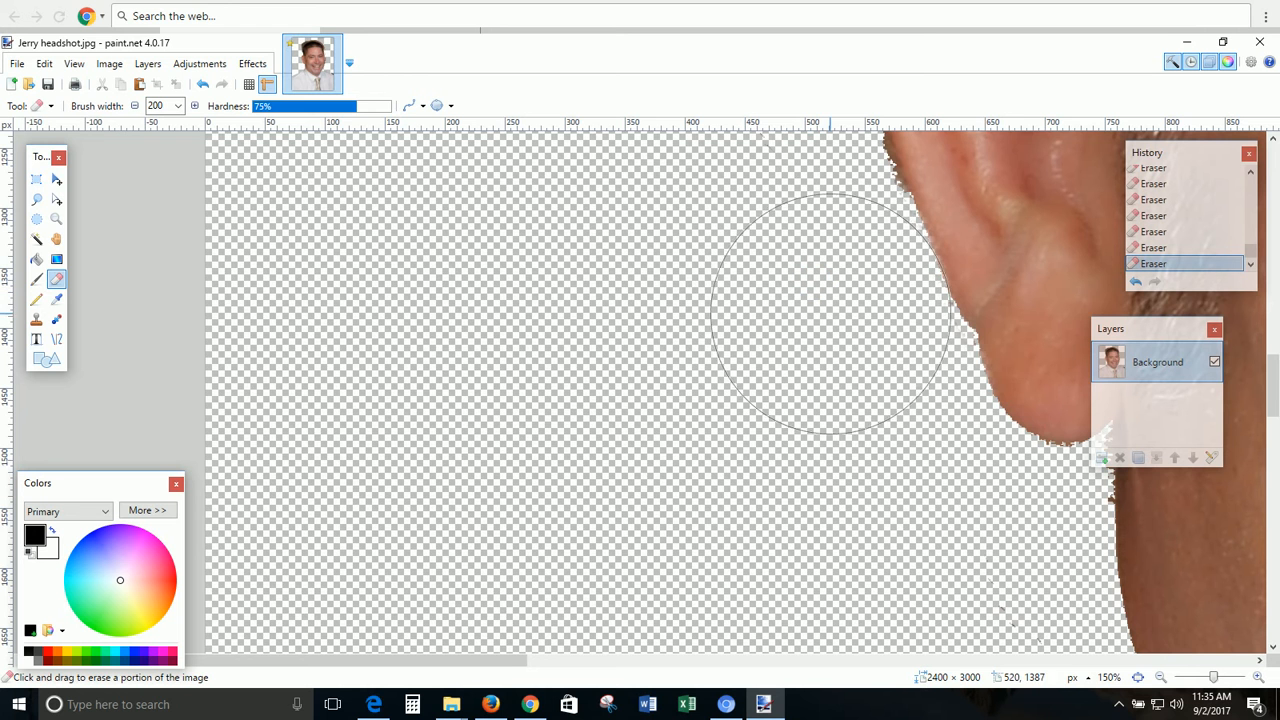
click(840, 338)
drag(842, 338, 1000, 371)
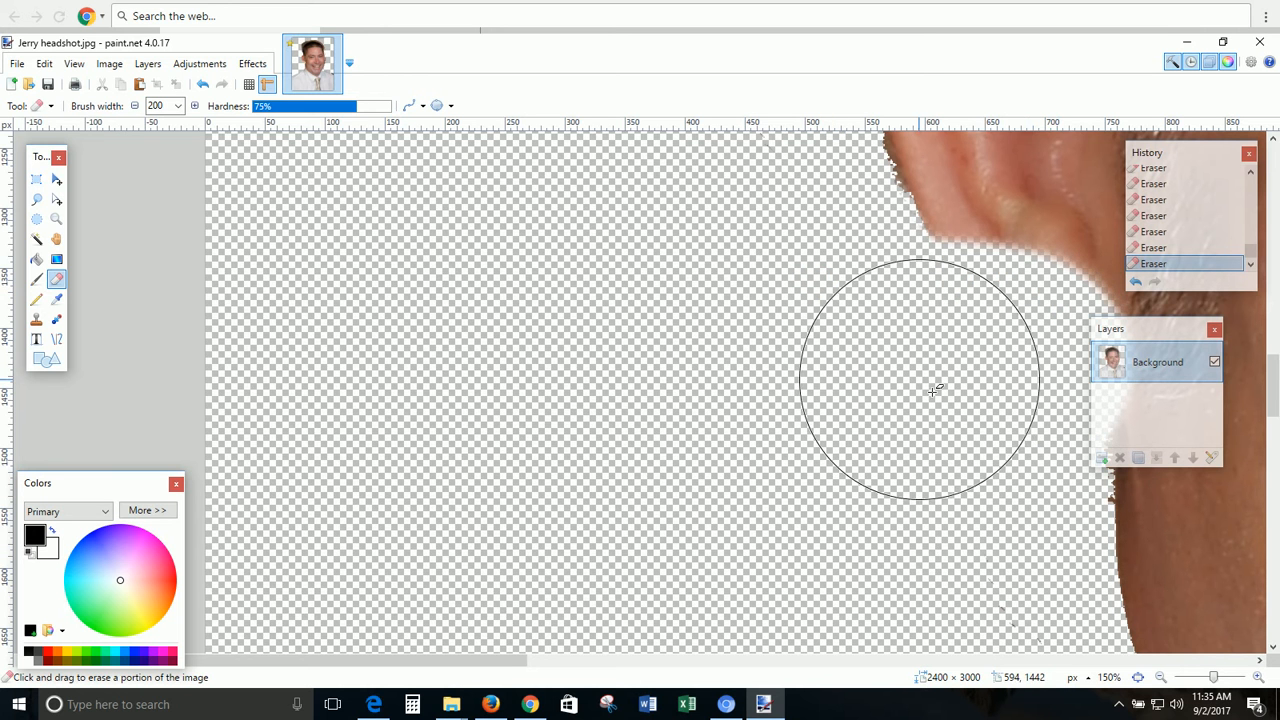
key(ctrl+z)
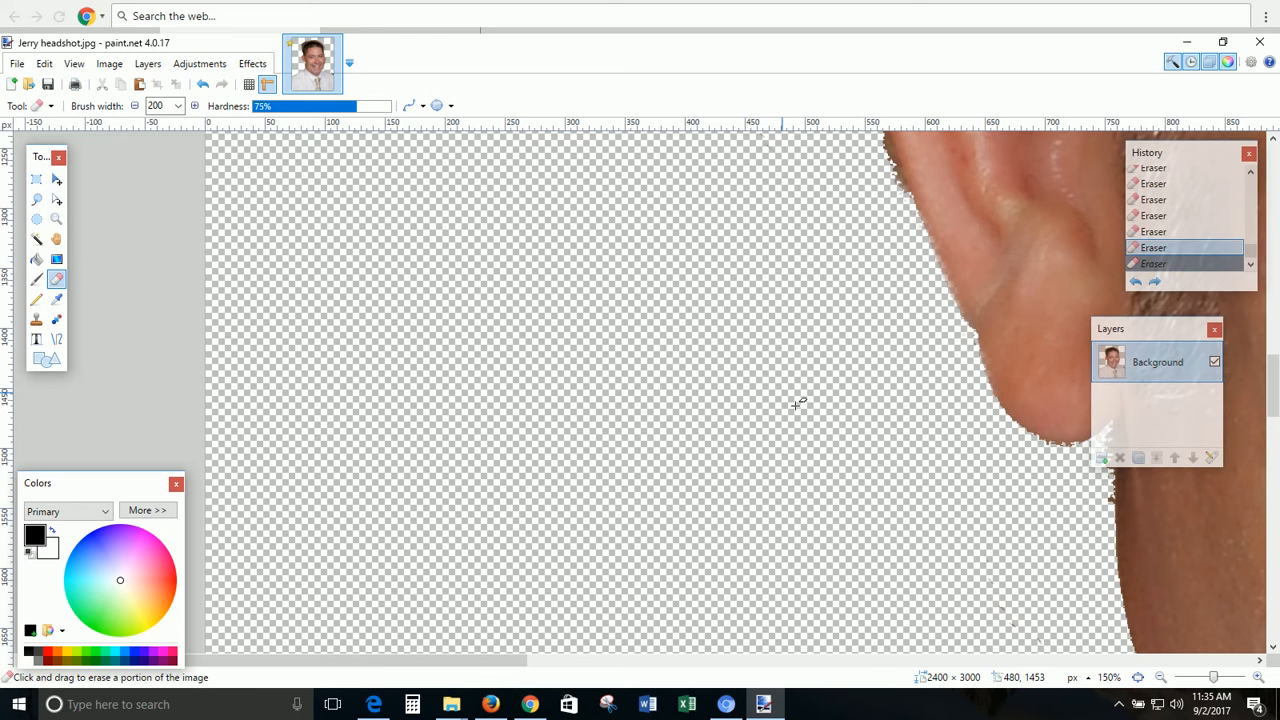
Erase the dark fringe along the outer edge of the upper ear and the stray line above it
drag(1276, 402, 1276, 350)
click(711, 500)
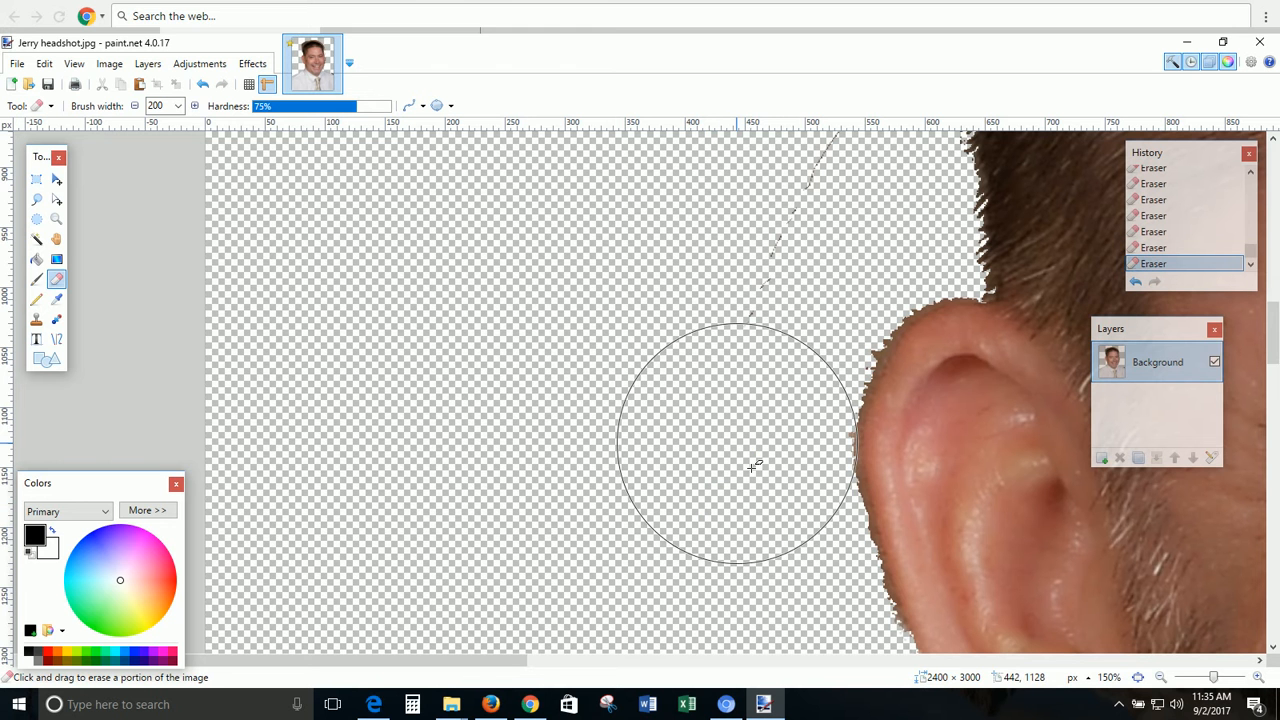
click(740, 491)
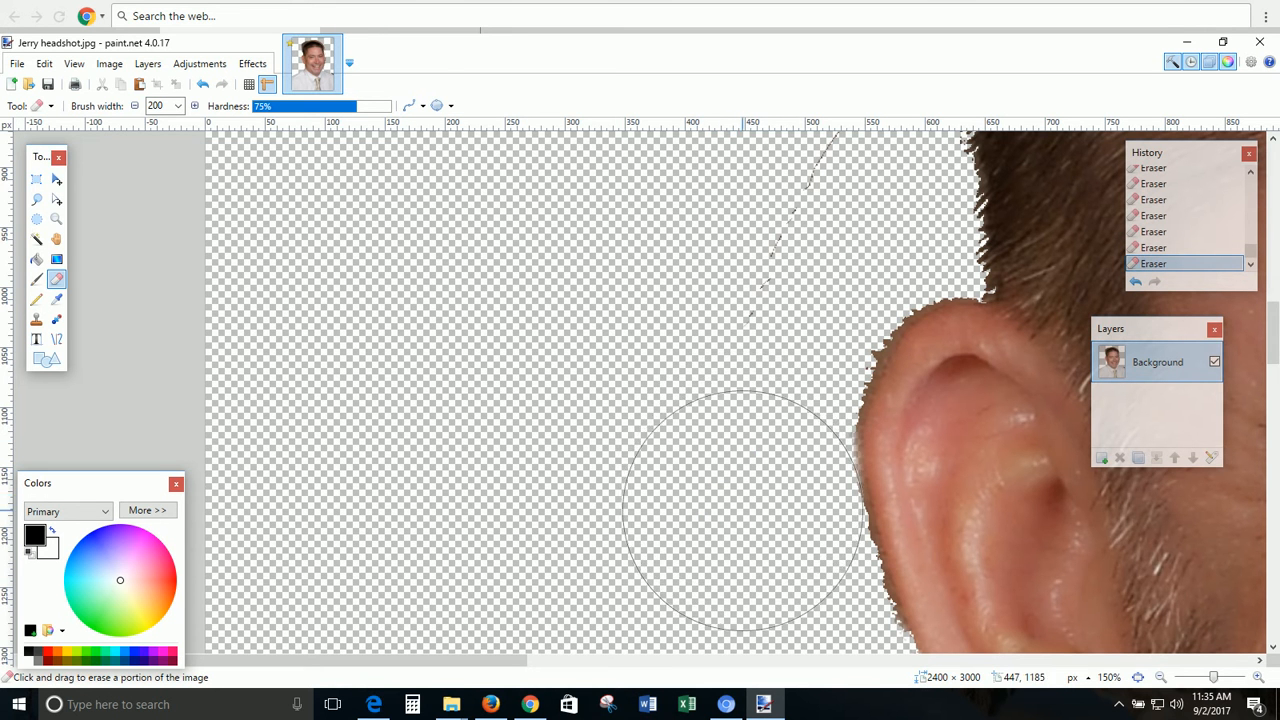
click(748, 535)
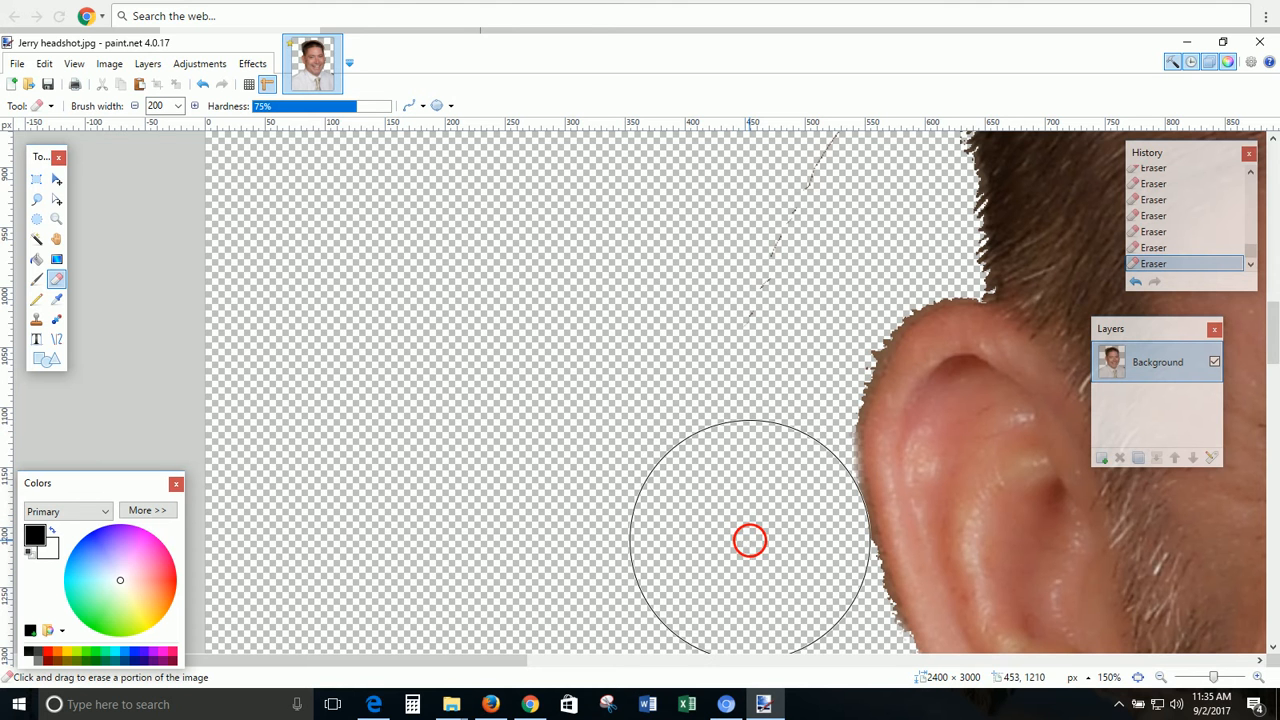
click(792, 310)
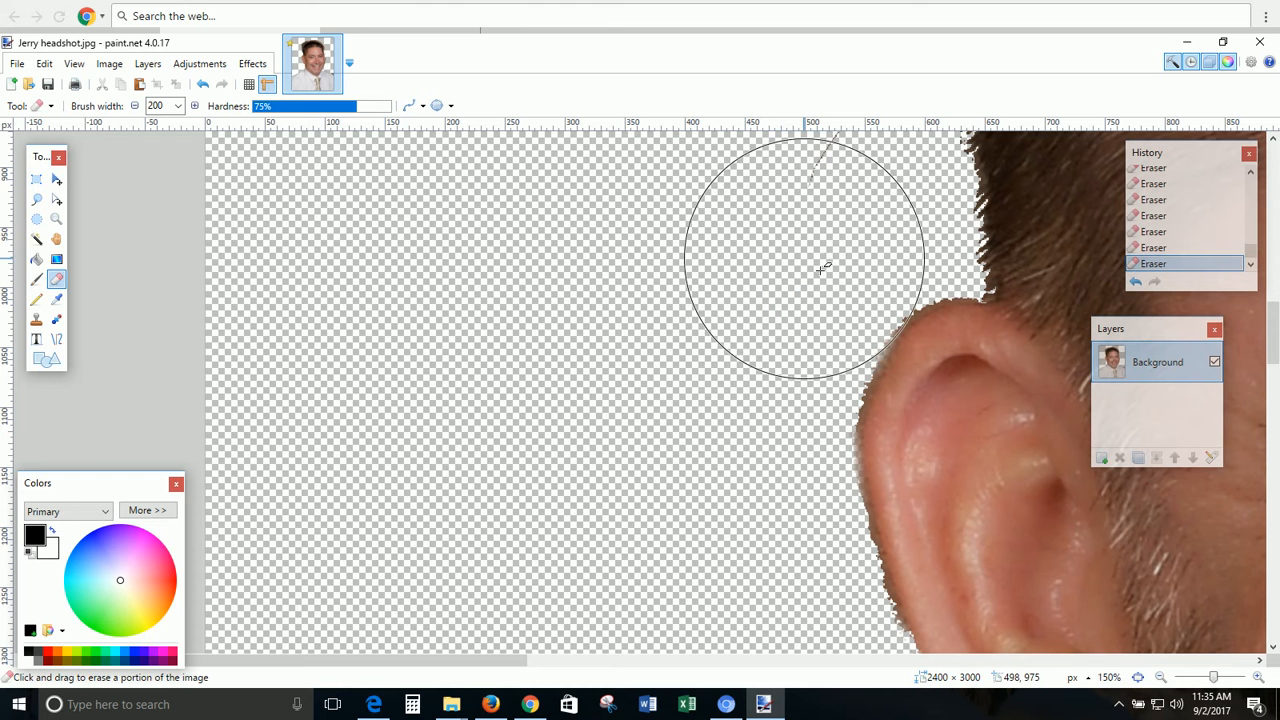
click(831, 226)
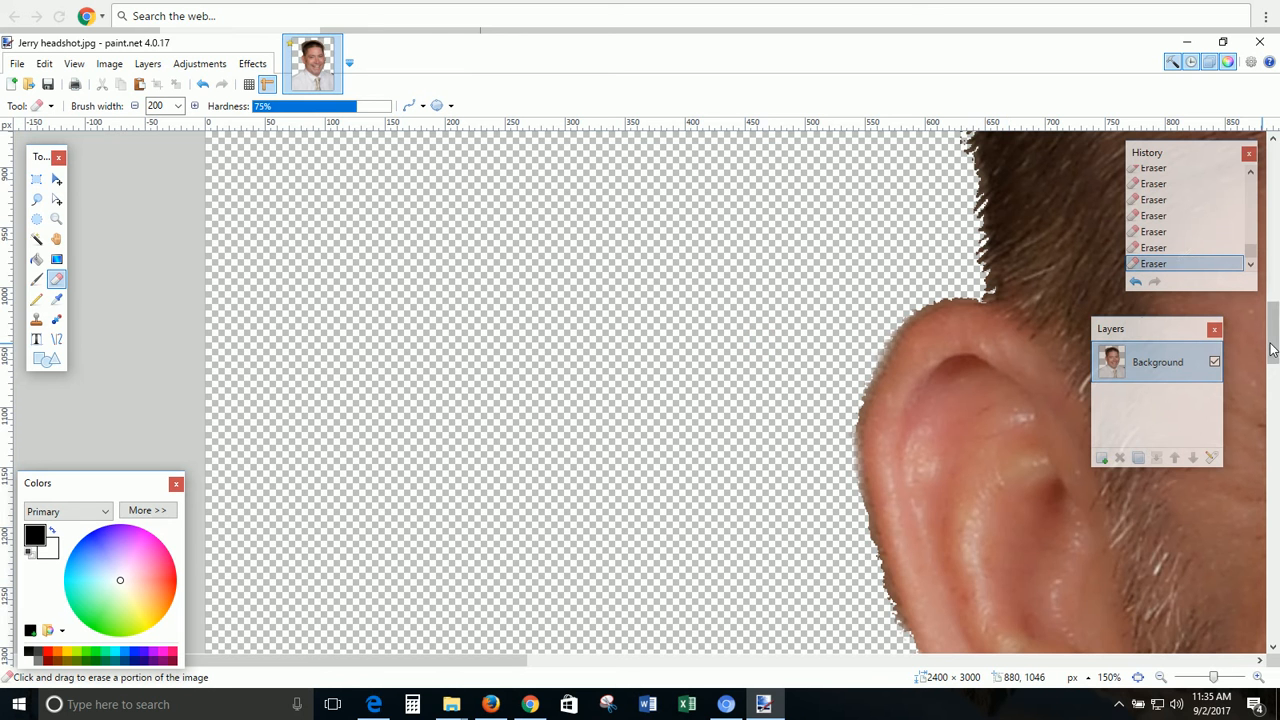
Save a copy of the image in paint.net (*.pdn) format with 2 added to the end of its file name
scroll(1128, 600, up, 2)
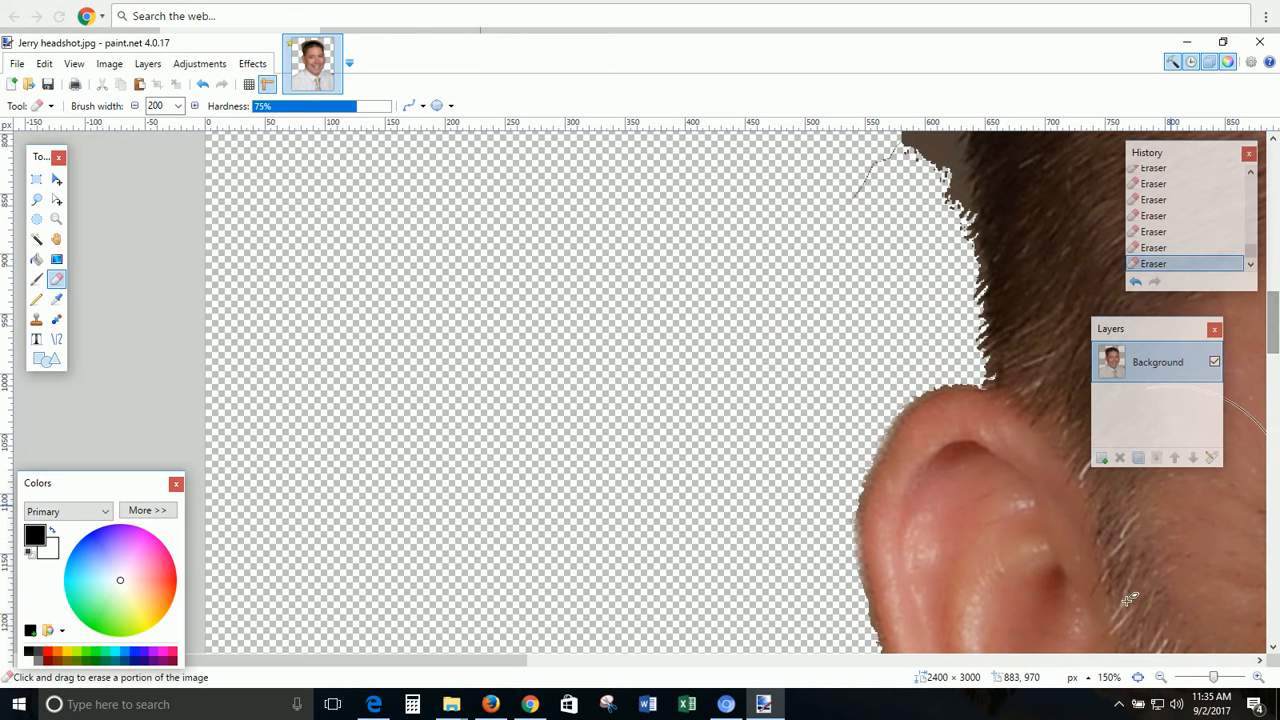
click(1160, 679)
click(1160, 679)
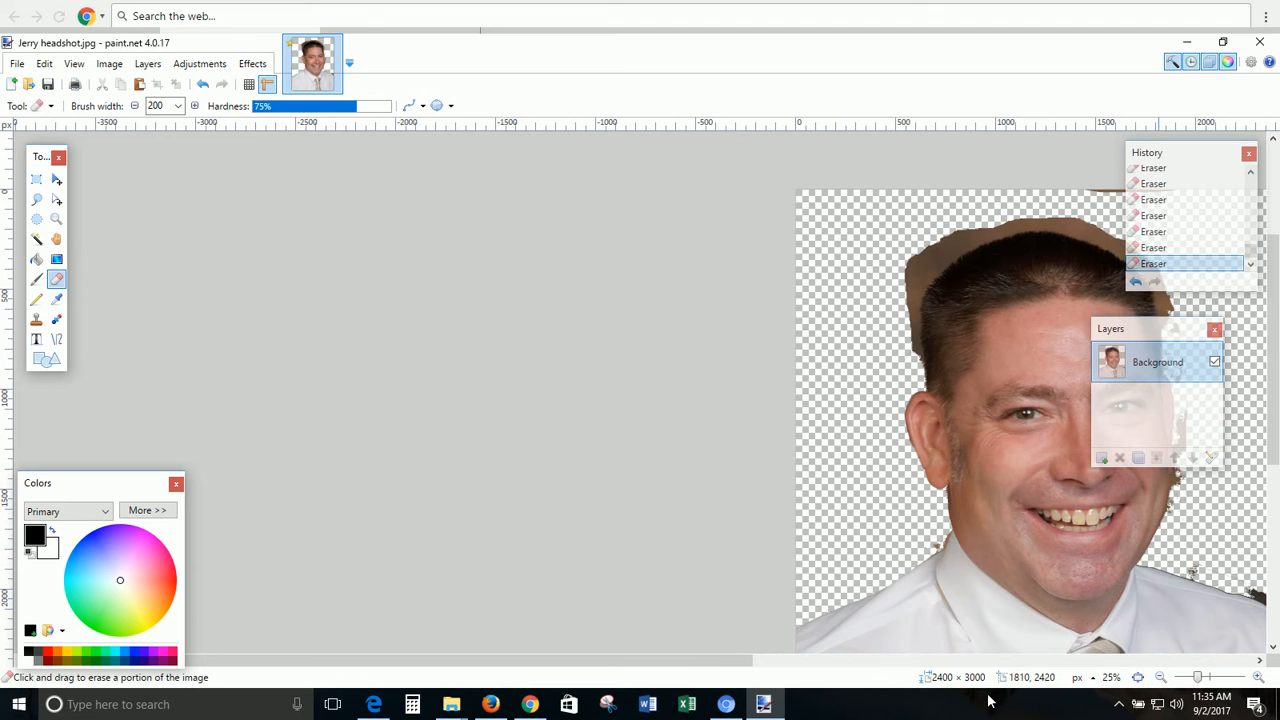
drag(714, 661, 775, 660)
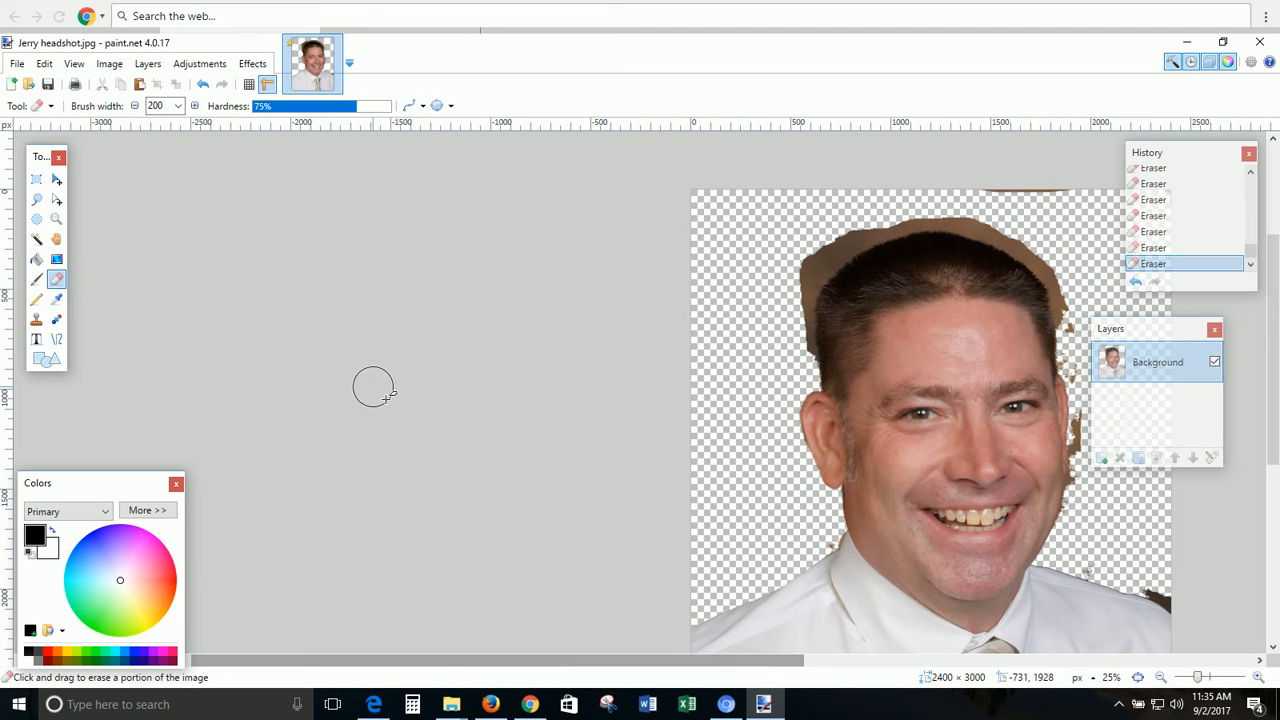
click(17, 63)
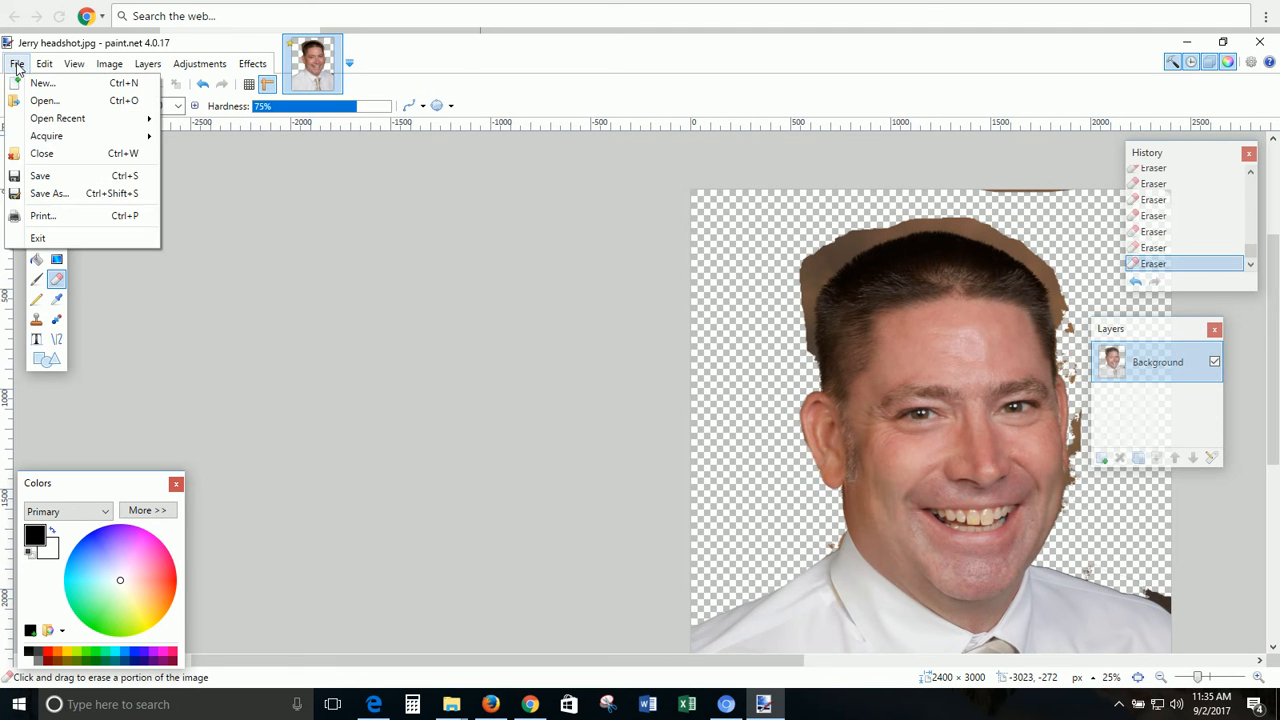
click(45, 193)
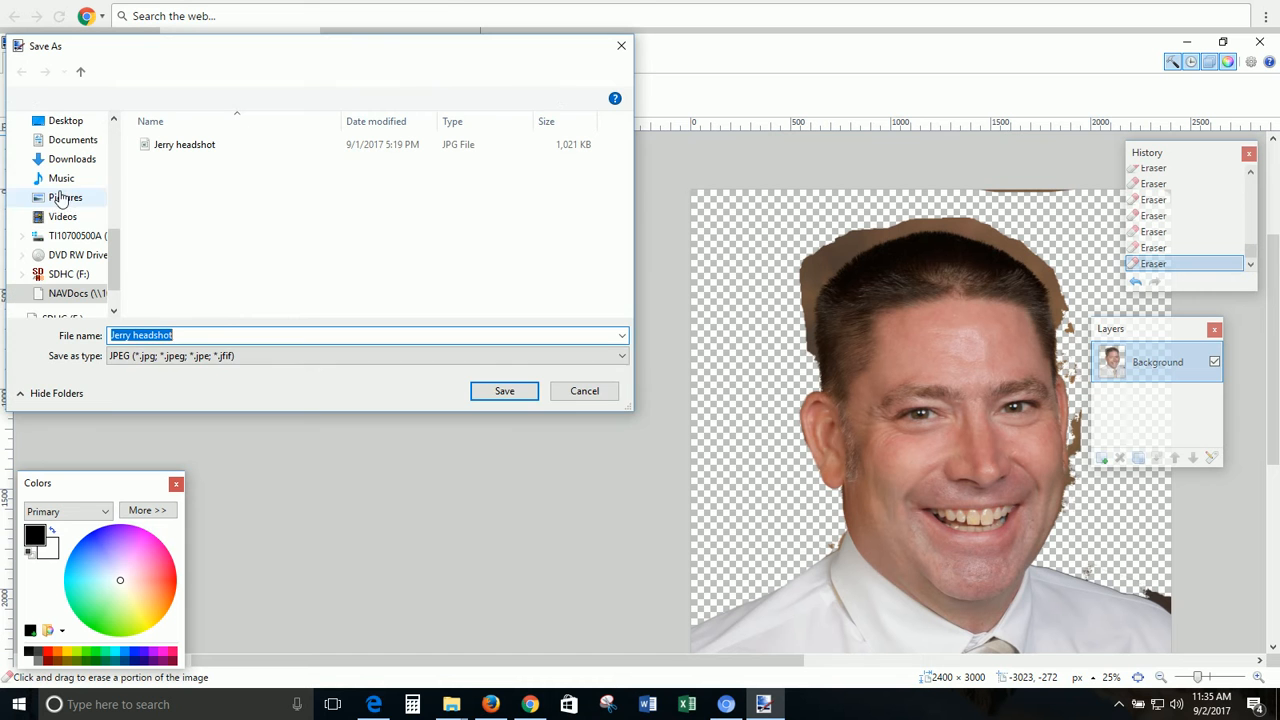
click(440, 356)
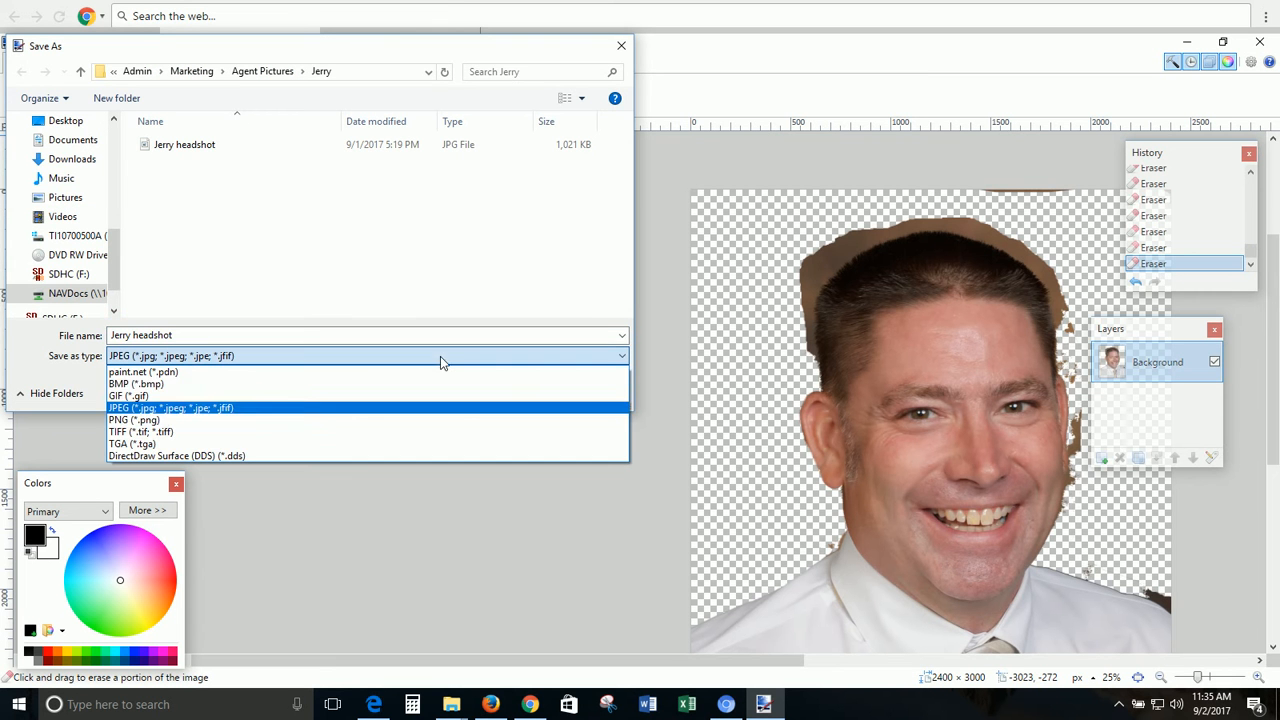
click(293, 382)
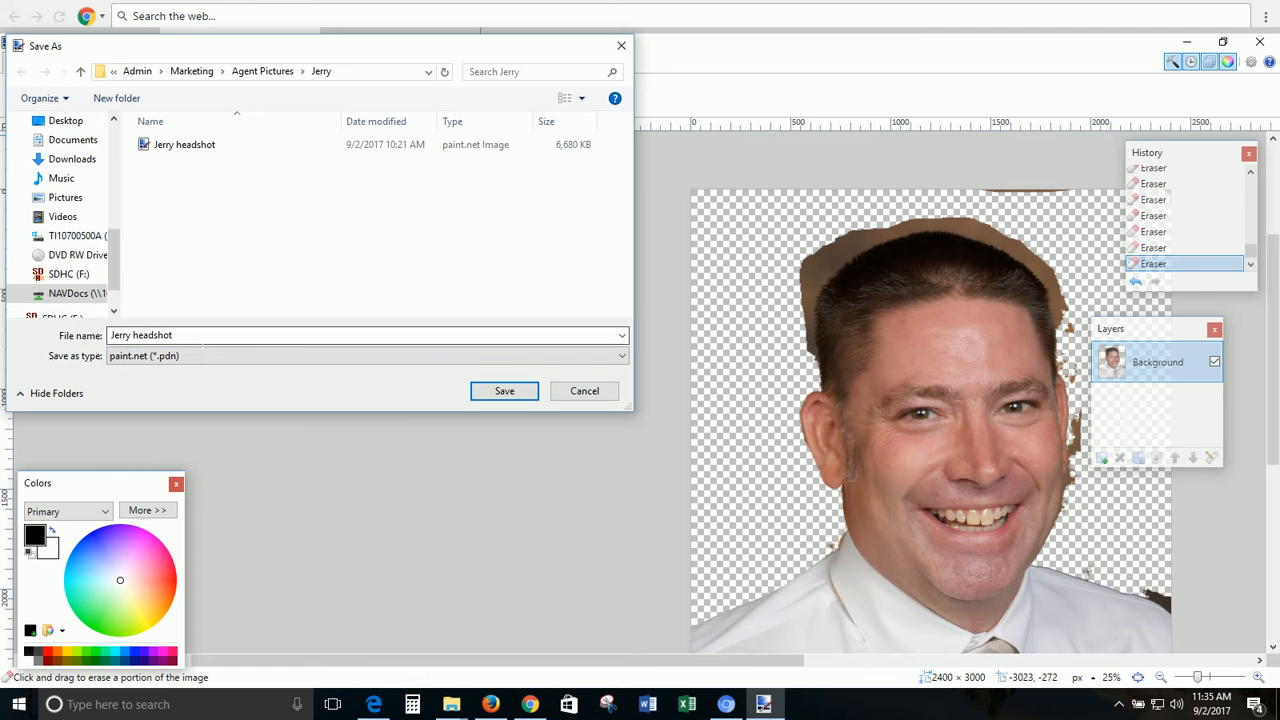
click(201, 340)
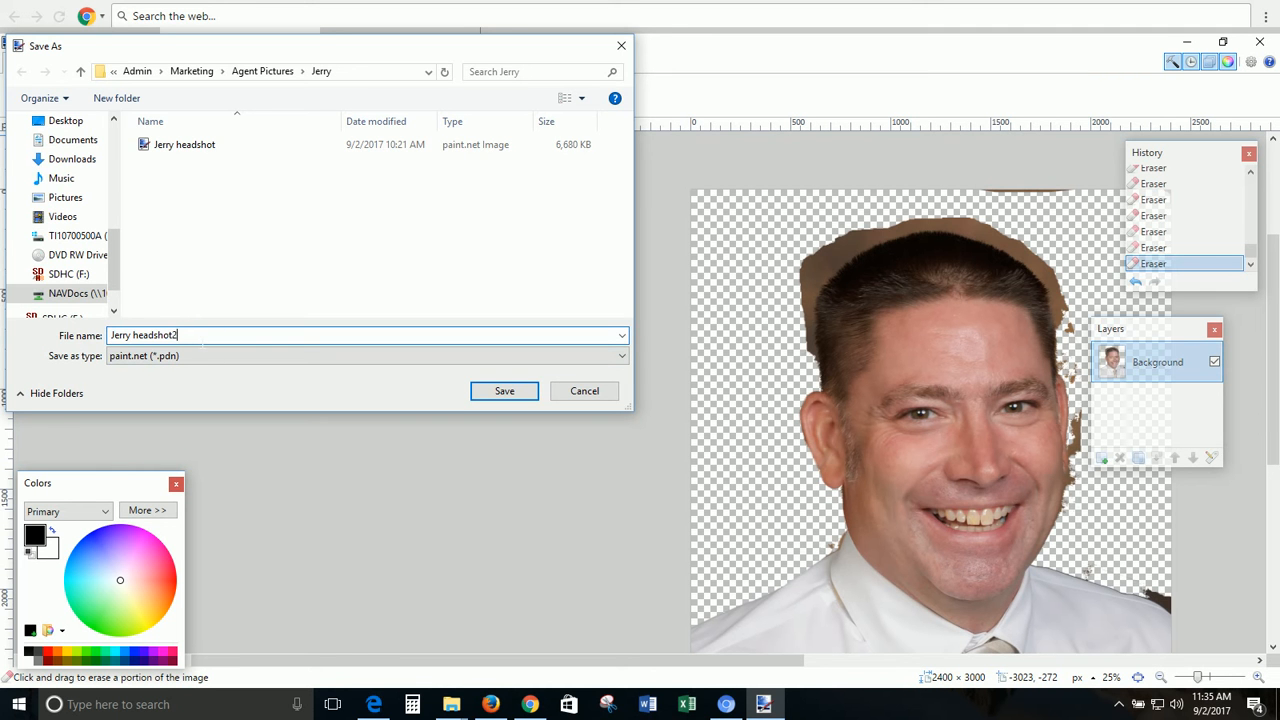
text(2)
click(505, 391)
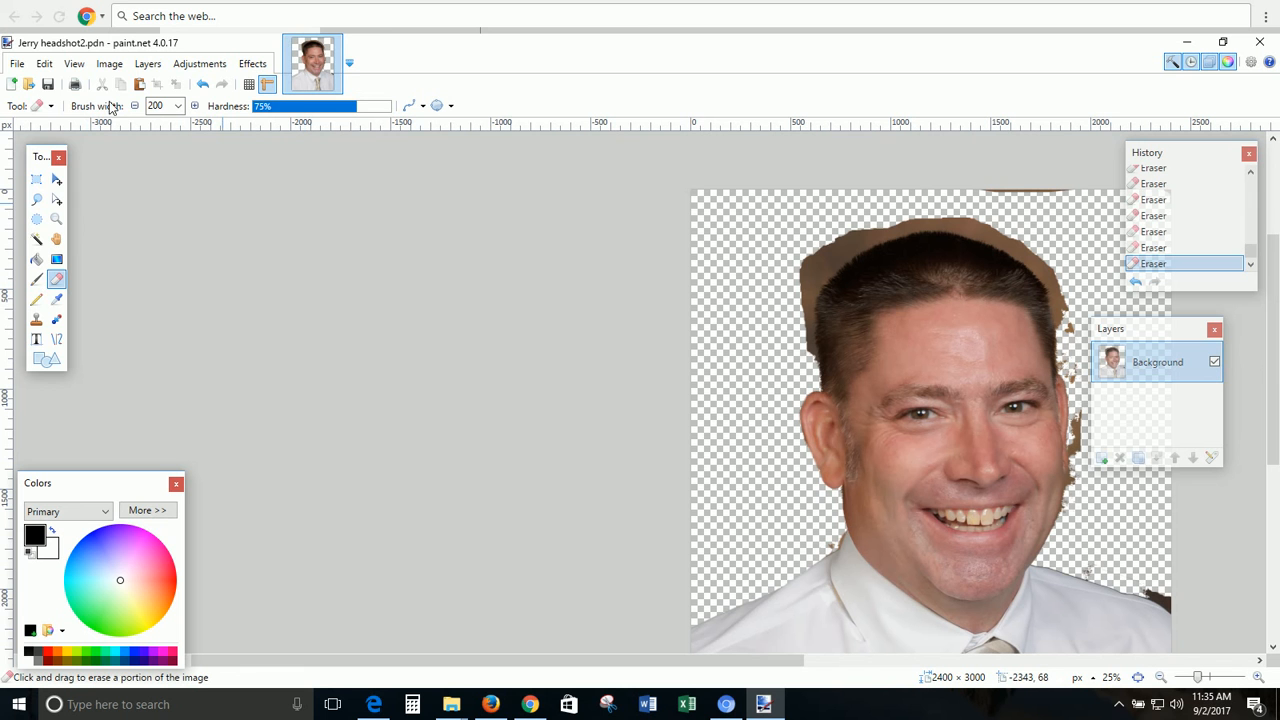
Save the image also as a PNG (*.png) under the same file name with the bit depth on Auto-detect
click(17, 65)
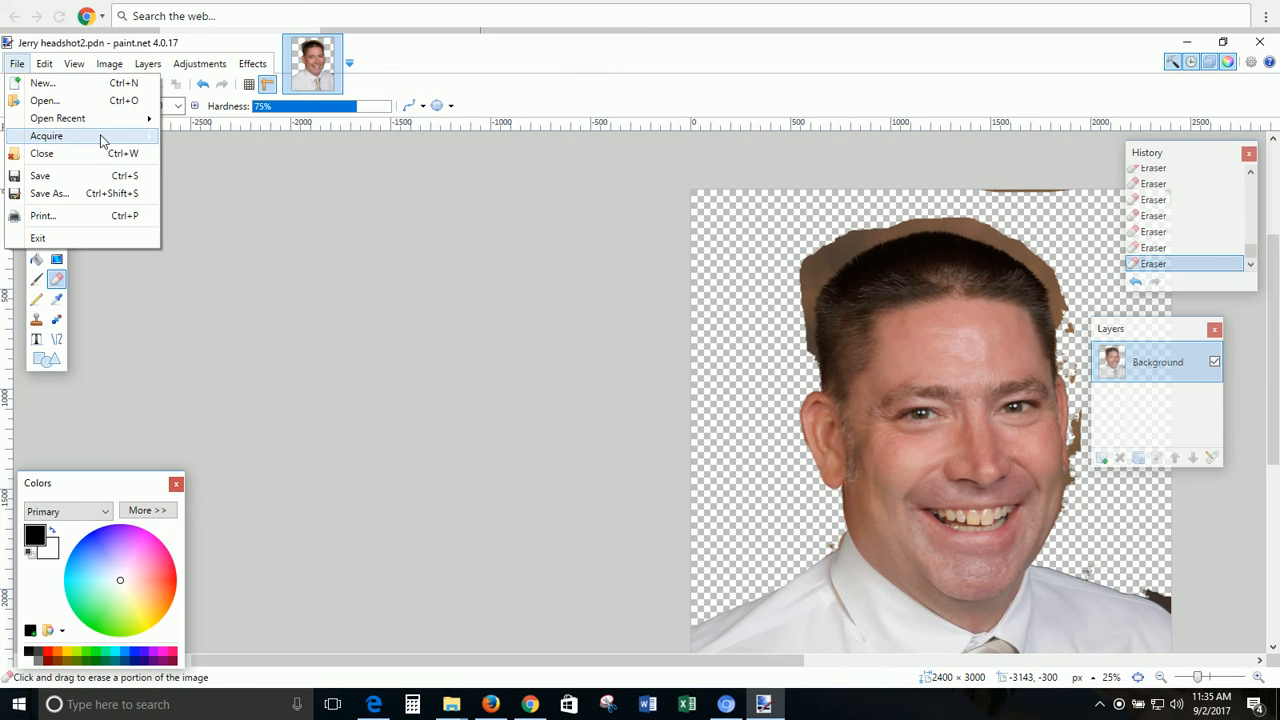
mouse_move(88, 124)
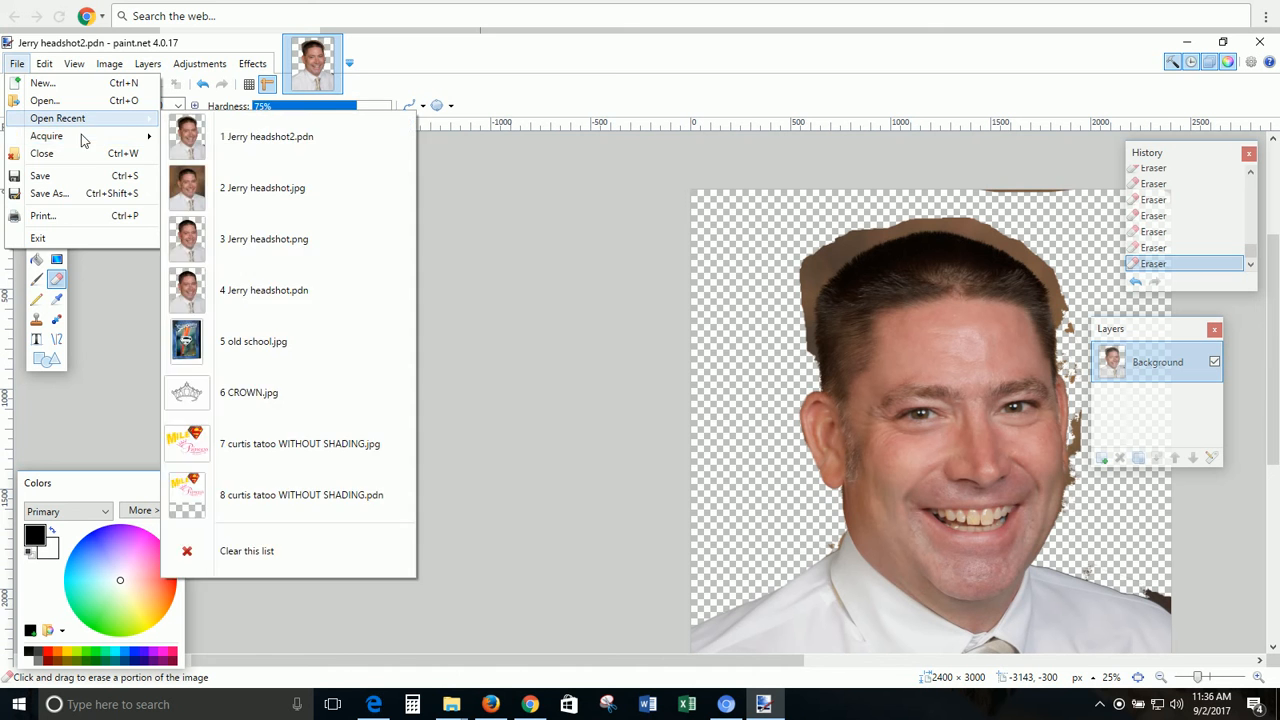
click(88, 194)
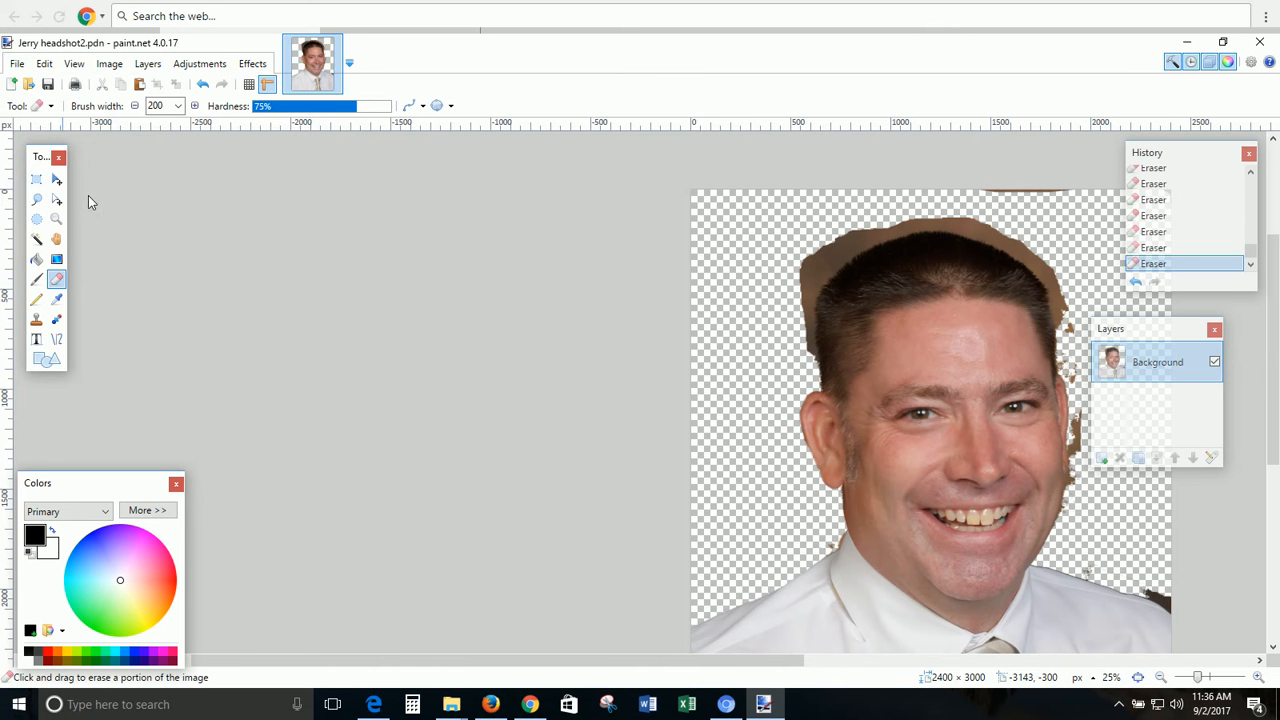
click(364, 356)
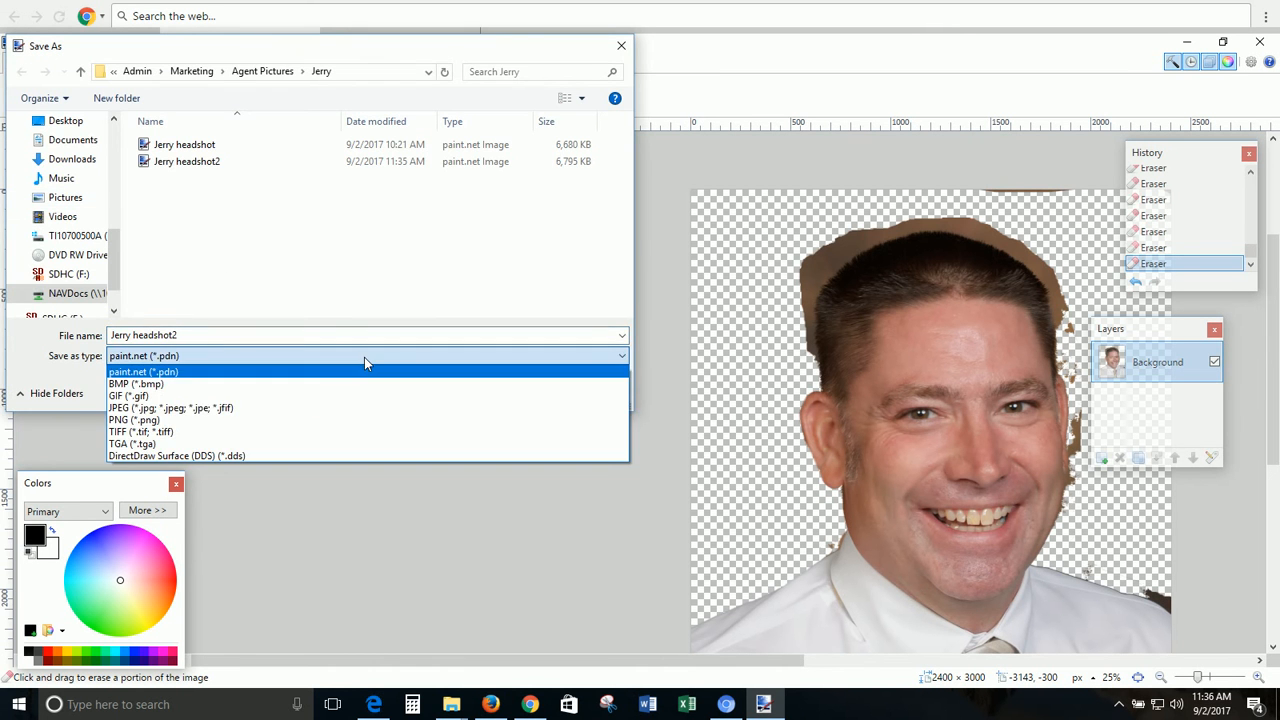
click(326, 420)
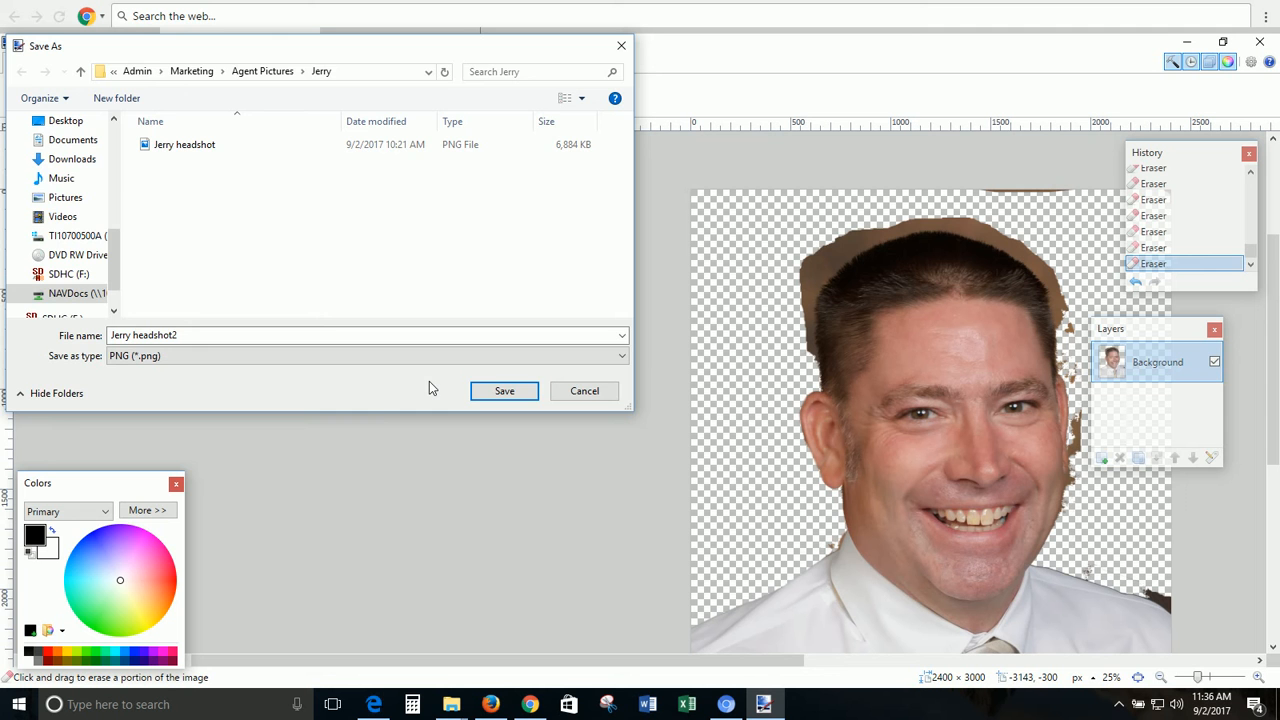
click(504, 390)
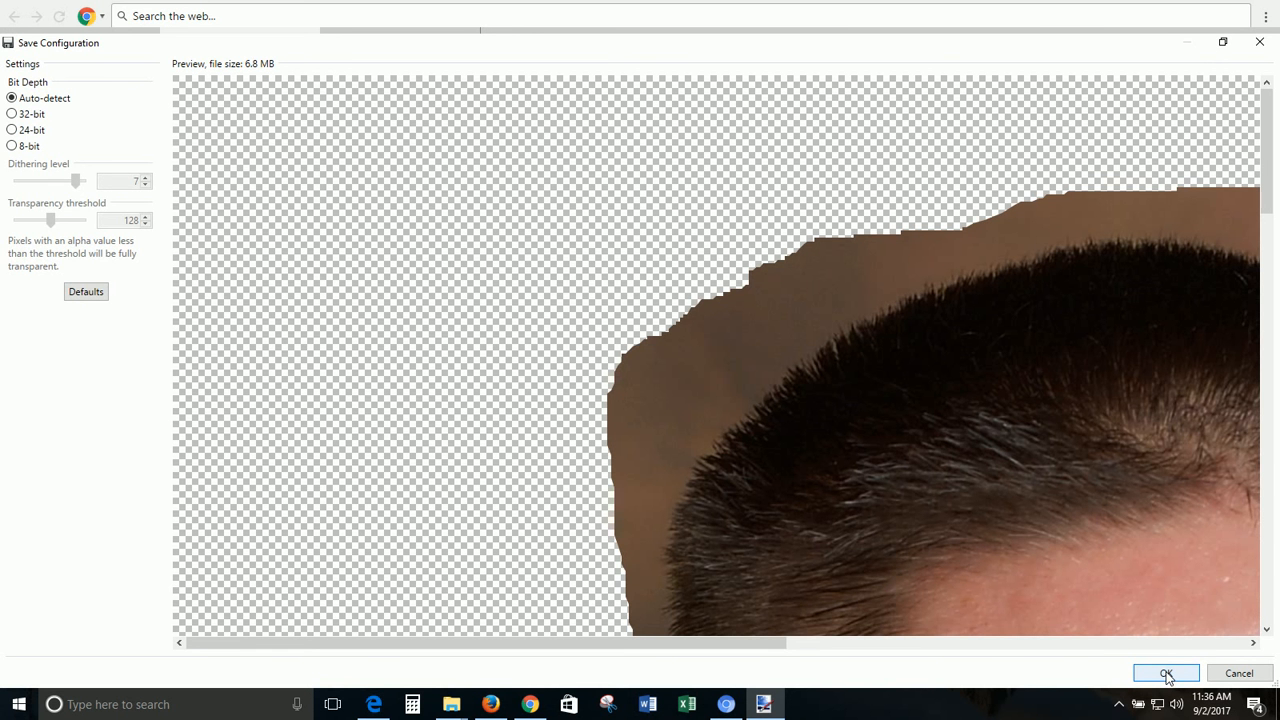
click(1166, 673)
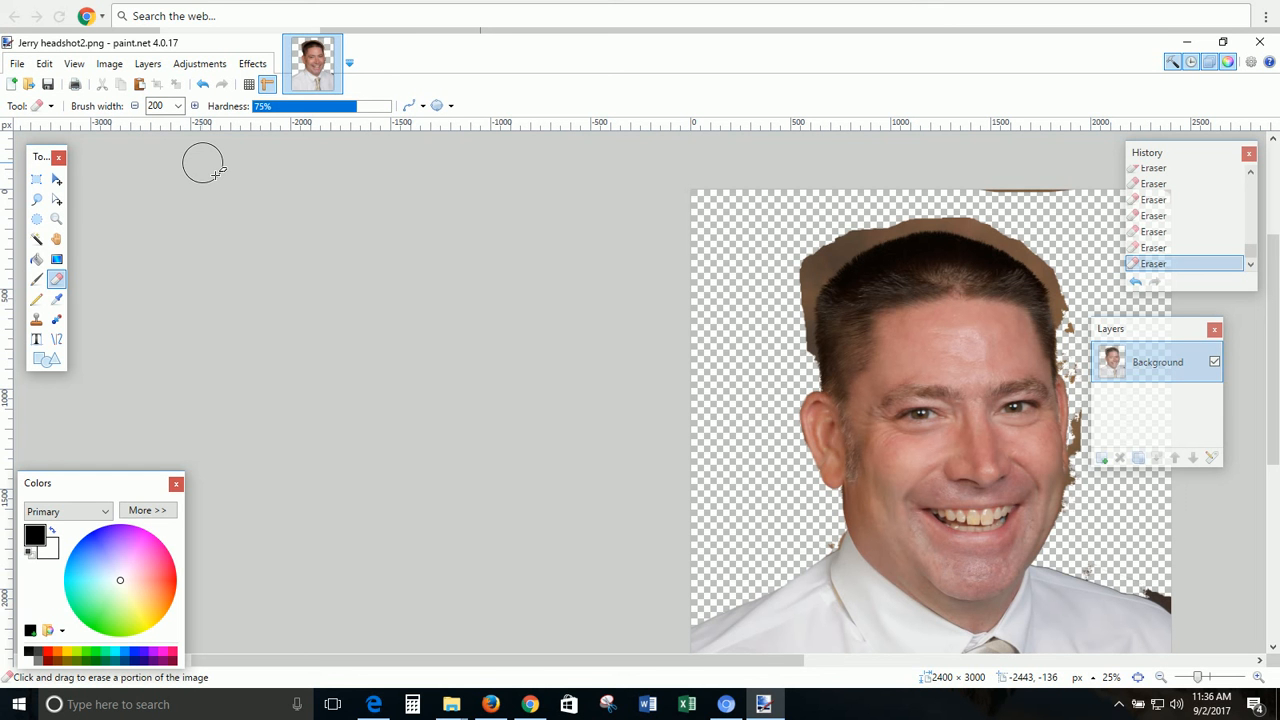
key(ctrl+F9)
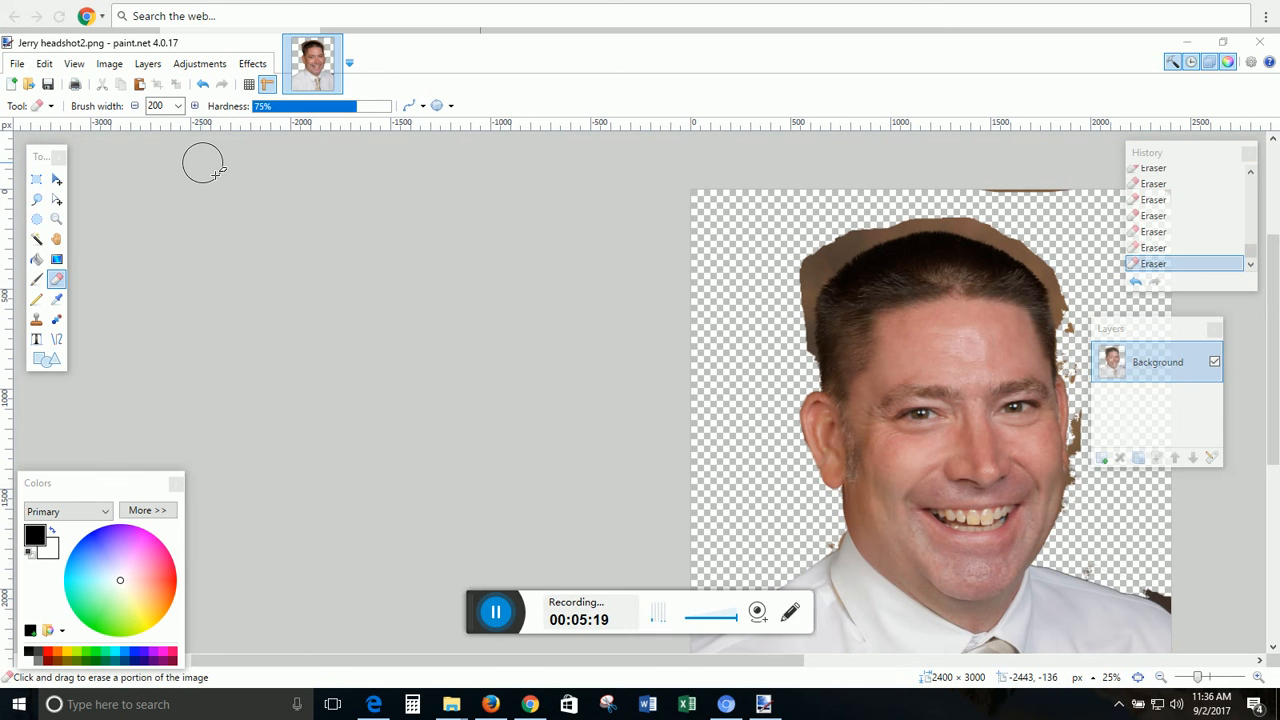